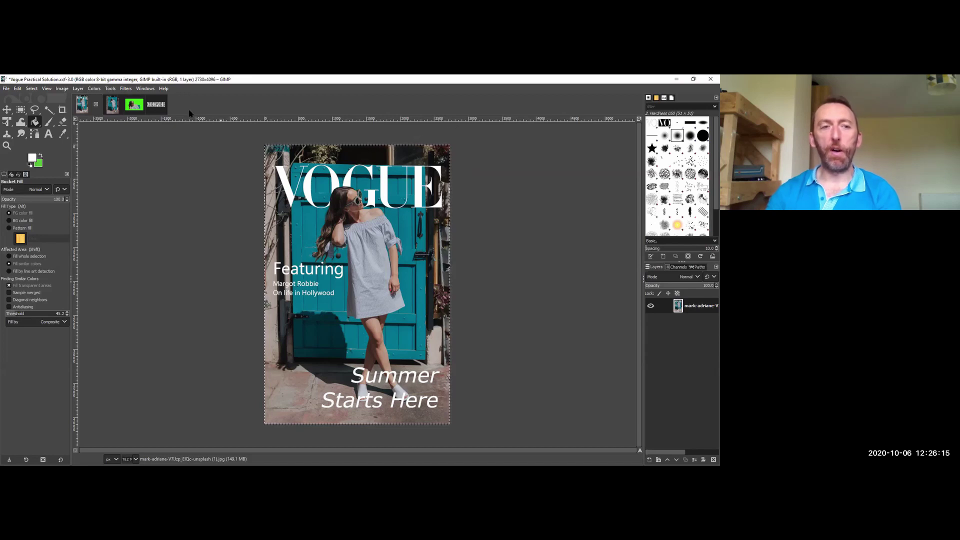
Look through the Model.jpg, Model Duplicate and Vogue Title images, ending on Model.jpg.
{"action": "left_click", "coordinate": [113, 105]}
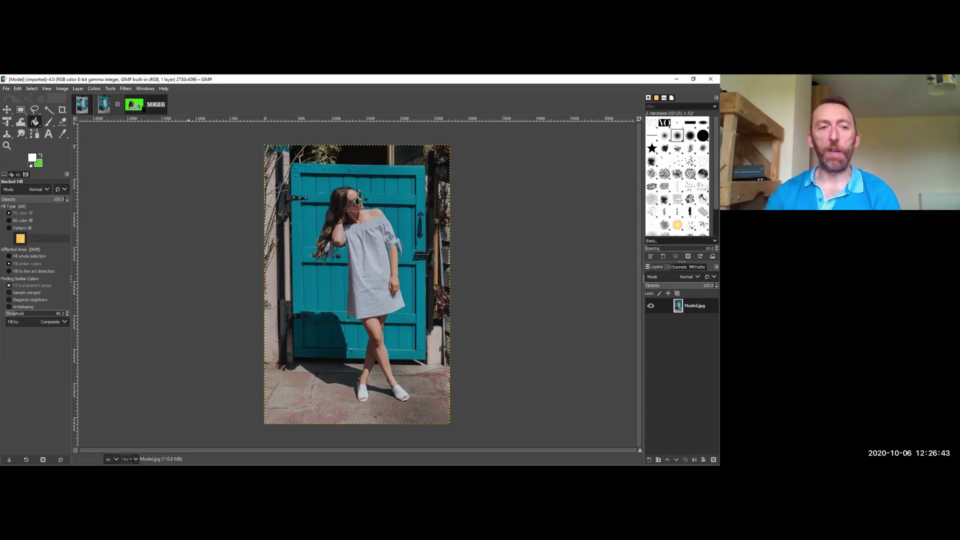
{"action": "left_click", "coordinate": [139, 105]}
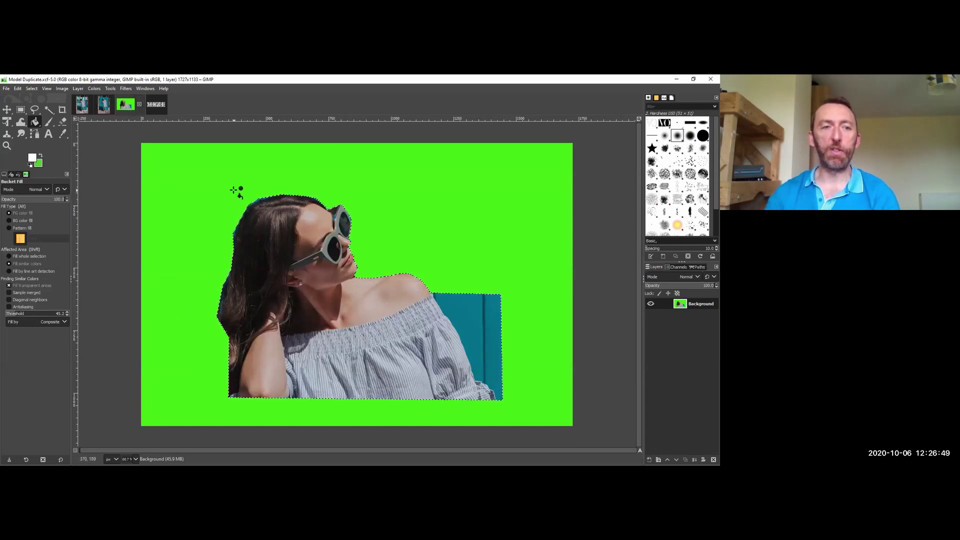
{"action": "left_click", "coordinate": [158, 106]}
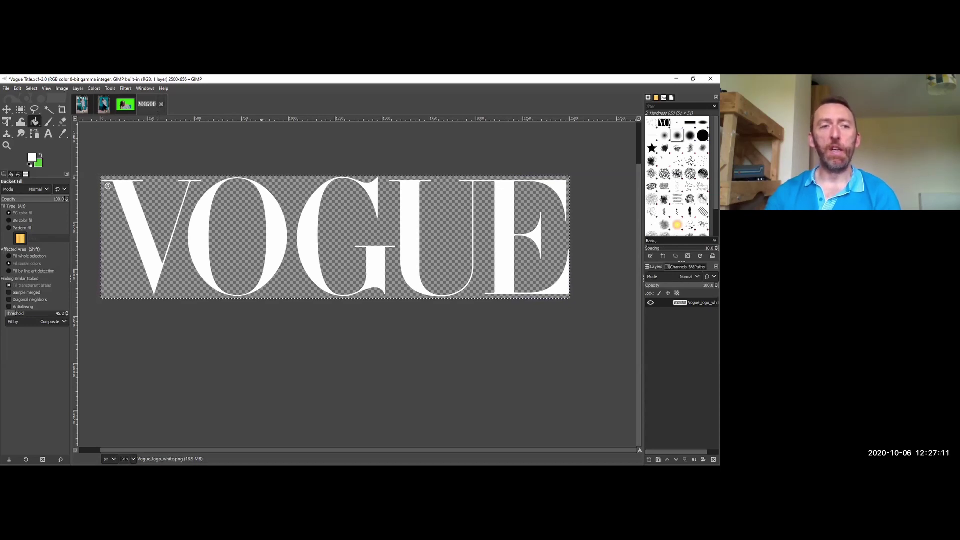
{"action": "left_click", "coordinate": [103, 104]}
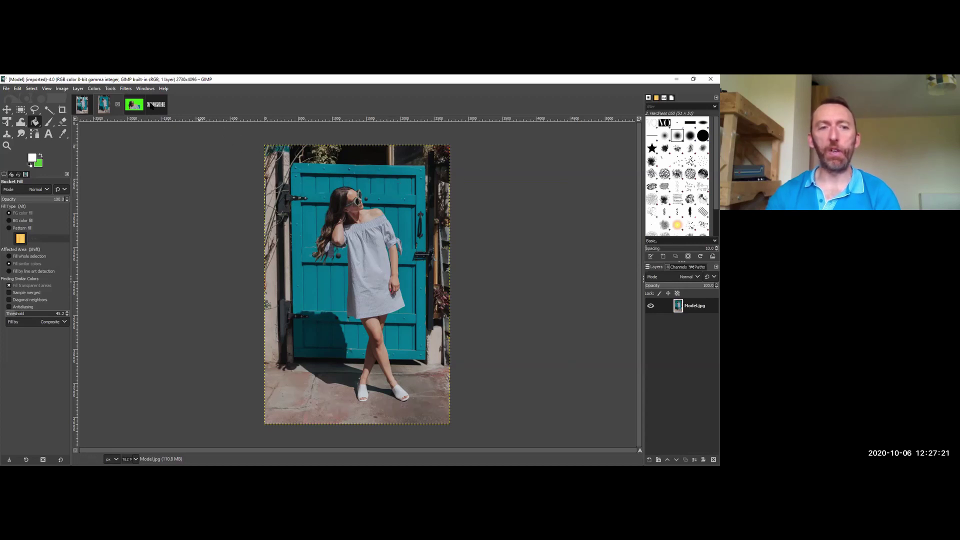
Select all of the Vogue Title image and copy it.
{"action": "left_click", "coordinate": [152, 105]}
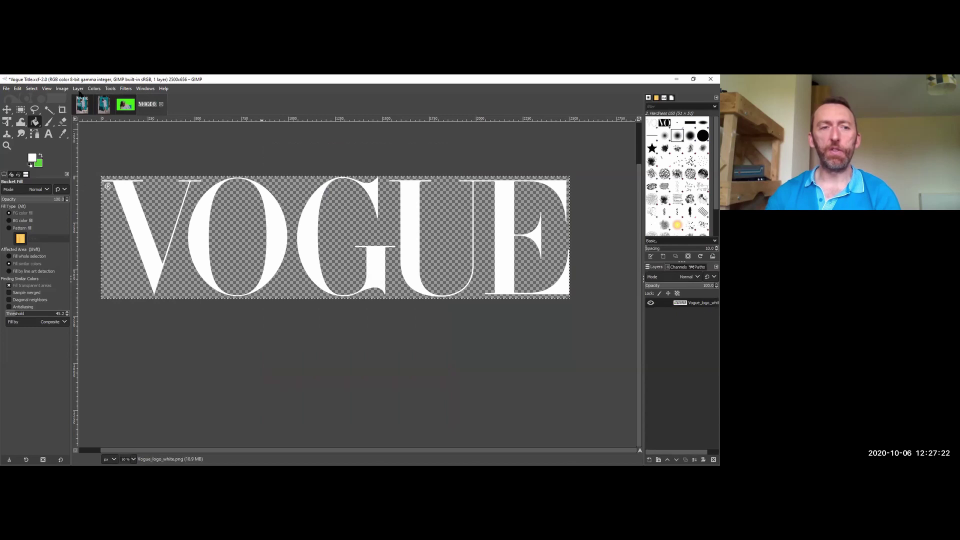
{"action": "left_click", "coordinate": [31, 89]}
{"action": "left_click", "coordinate": [38, 98]}
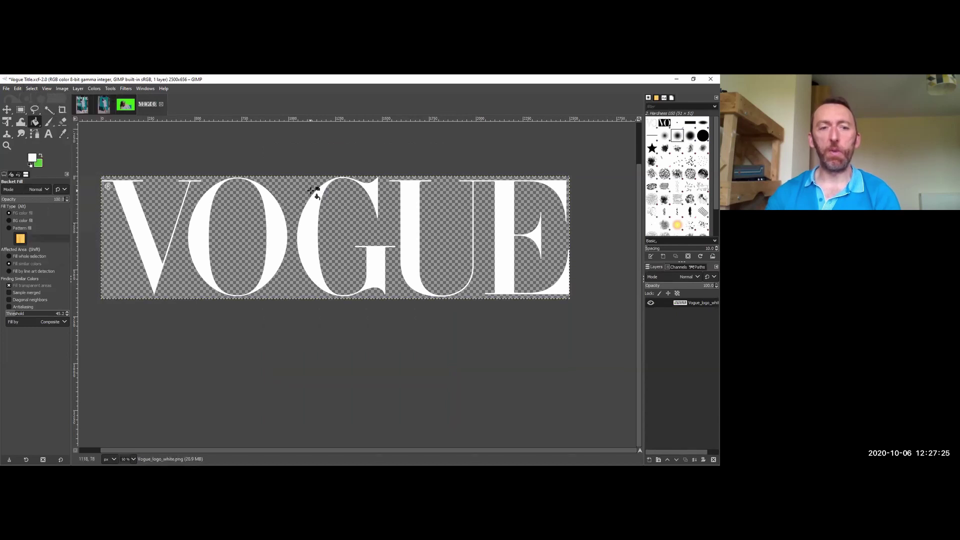
{"action": "left_click", "coordinate": [17, 89]}
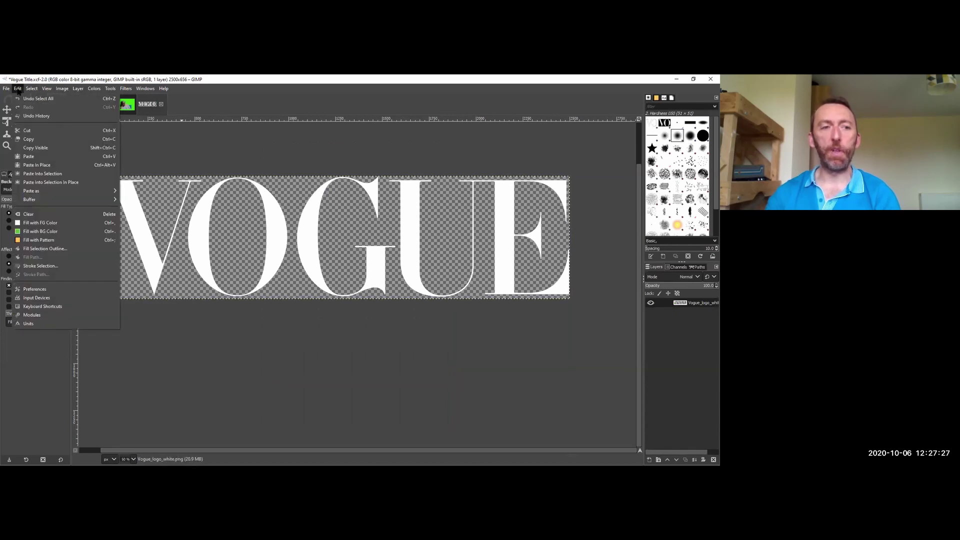
{"action": "left_click", "coordinate": [36, 140]}
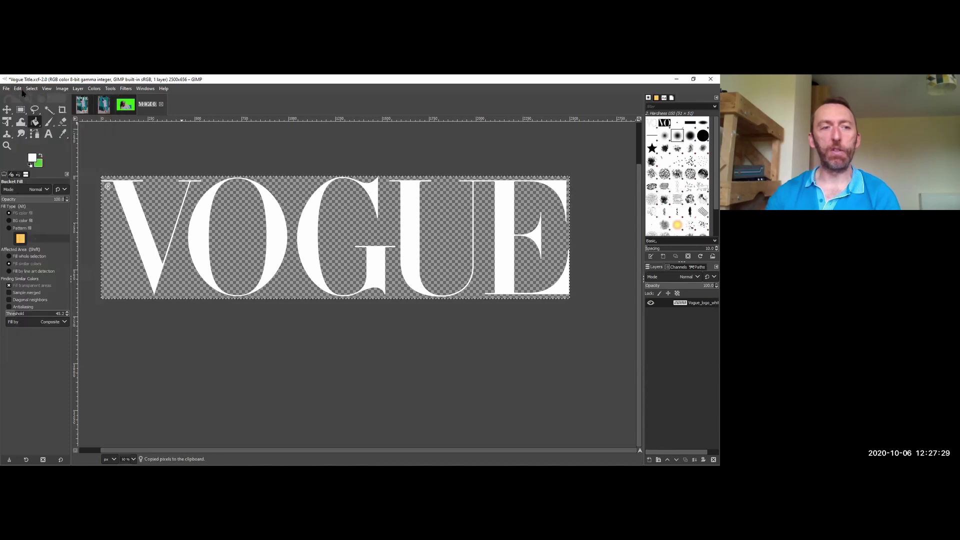
Paste the VOGUE title into Model.jpg as a new layer.
{"action": "left_click", "coordinate": [104, 105]}
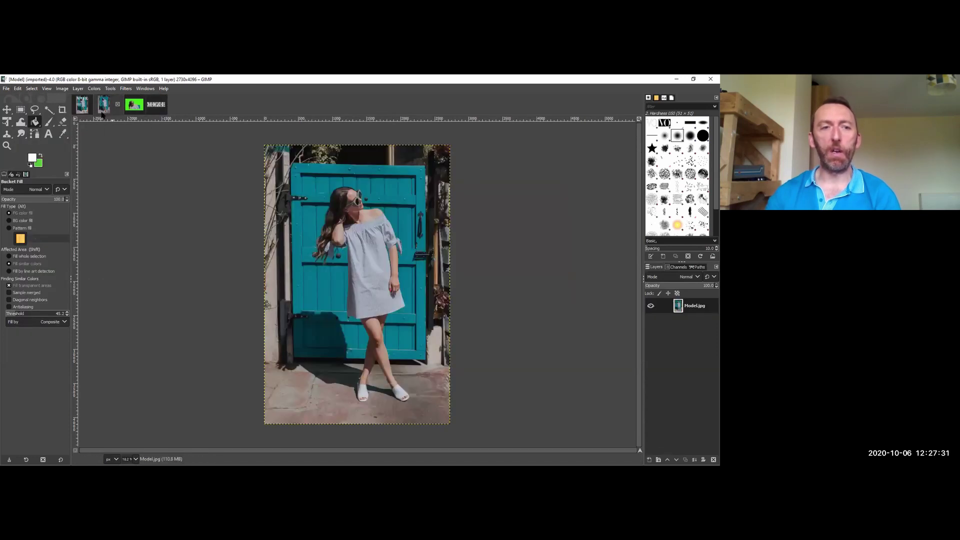
{"action": "left_click", "coordinate": [20, 89]}
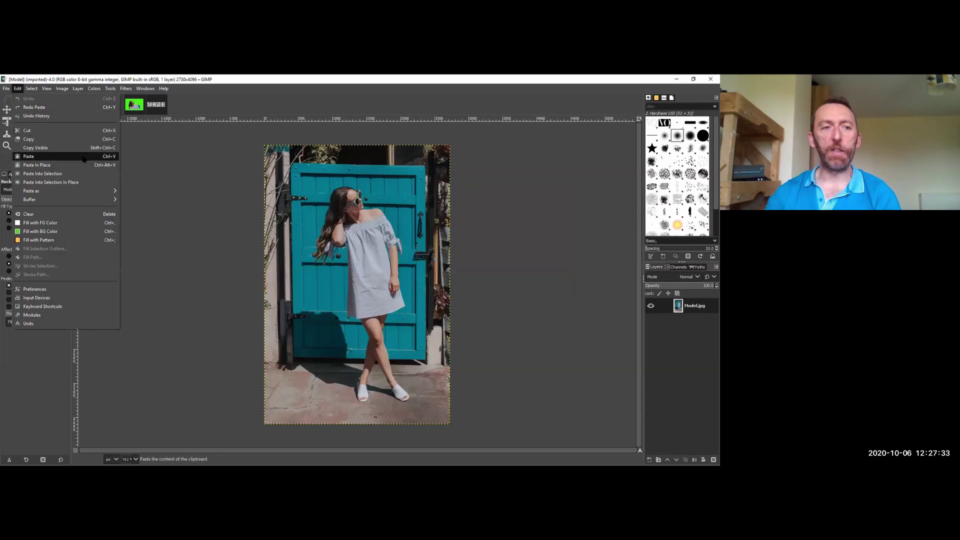
{"action": "mouse_move", "coordinate": [92, 191]}
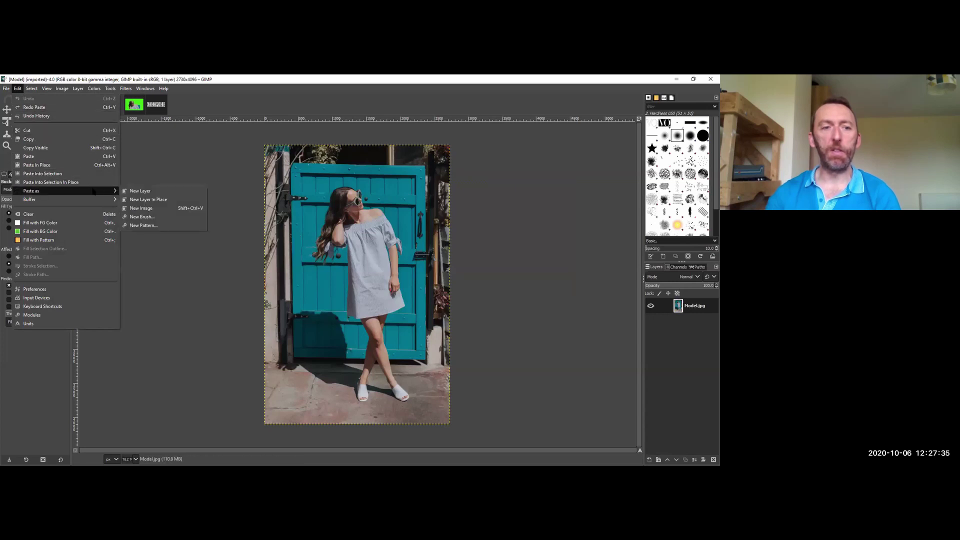
{"action": "left_click", "coordinate": [150, 193]}
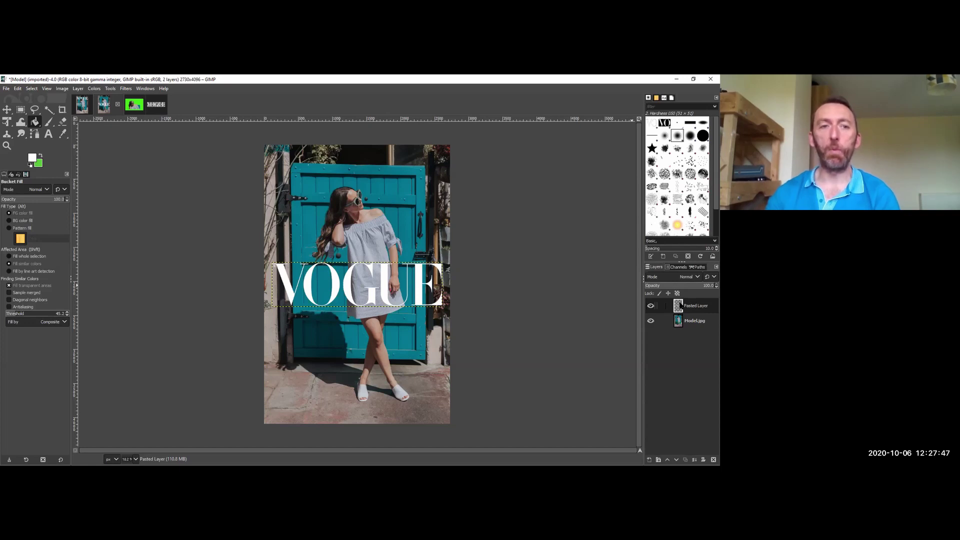
Drag the pasted VOGUE layer up to the top of the photo, then show the Model Duplicate image.
{"action": "left_click", "coordinate": [145, 89]}
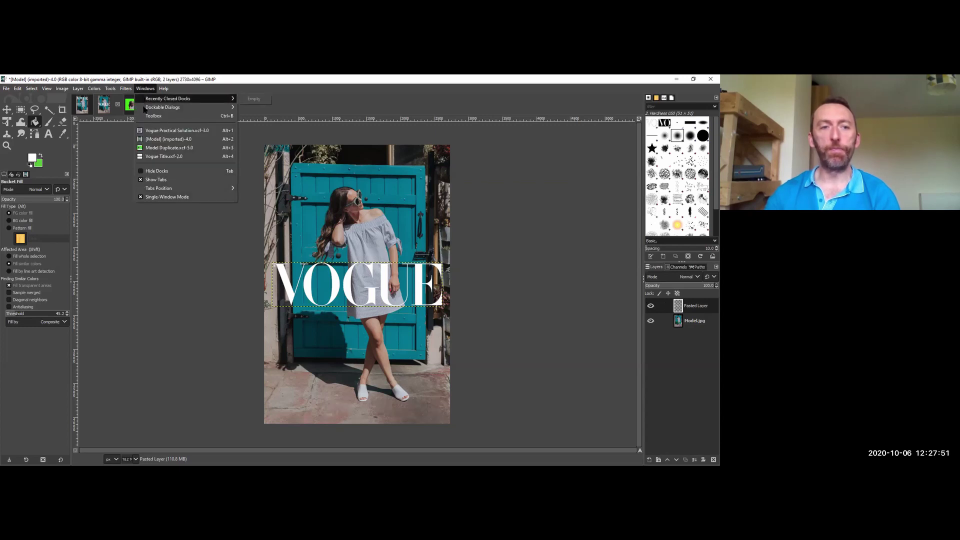
{"action": "mouse_move", "coordinate": [146, 109]}
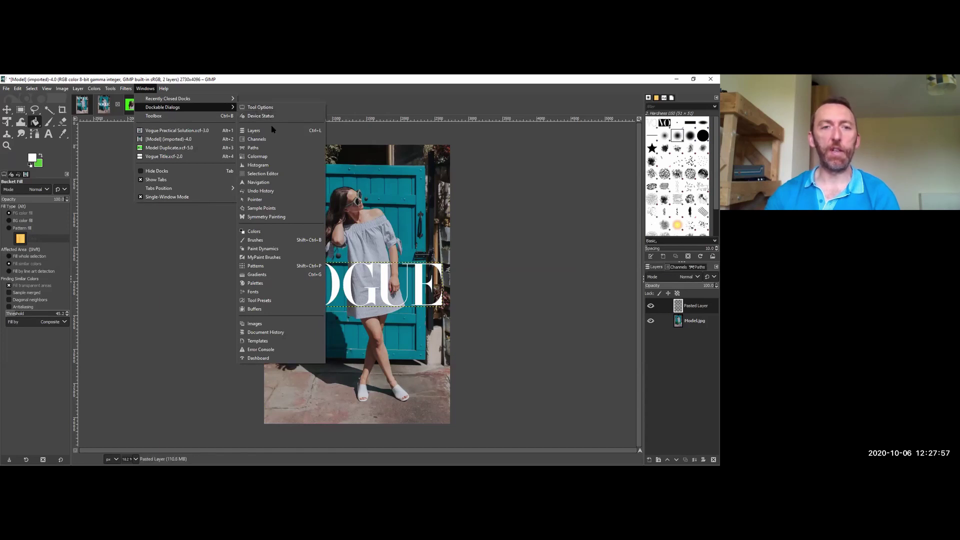
{"action": "left_click", "coordinate": [171, 80]}
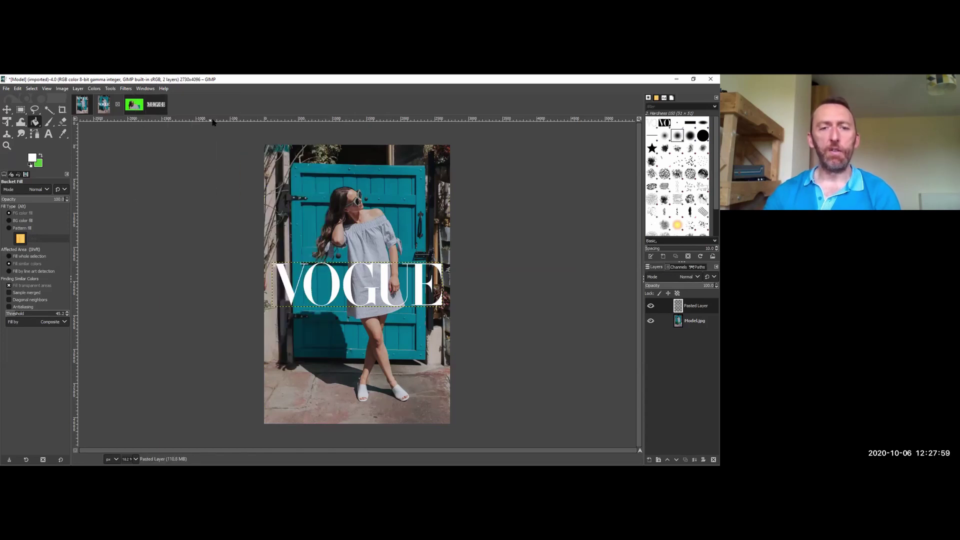
{"action": "left_click", "coordinate": [7, 110]}
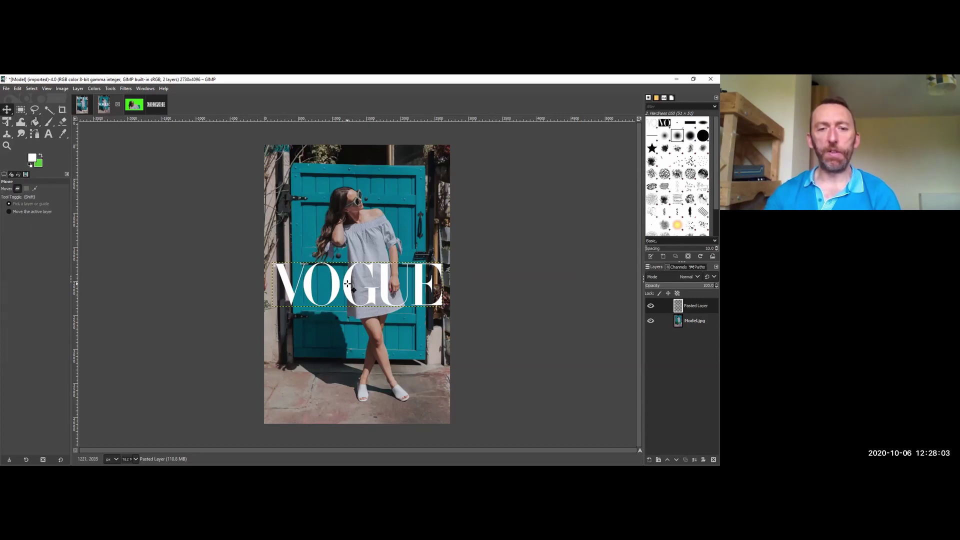
{"action": "left_click_drag", "start_coordinate": [348, 280], "coordinate": [349, 182]}
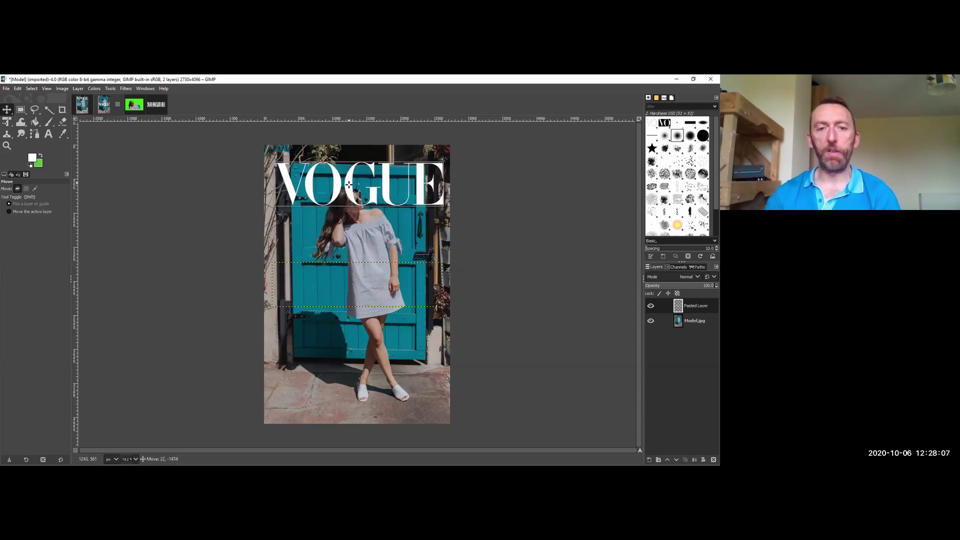
{"action": "left_click_drag", "start_coordinate": [349, 184], "coordinate": [349, 184]}
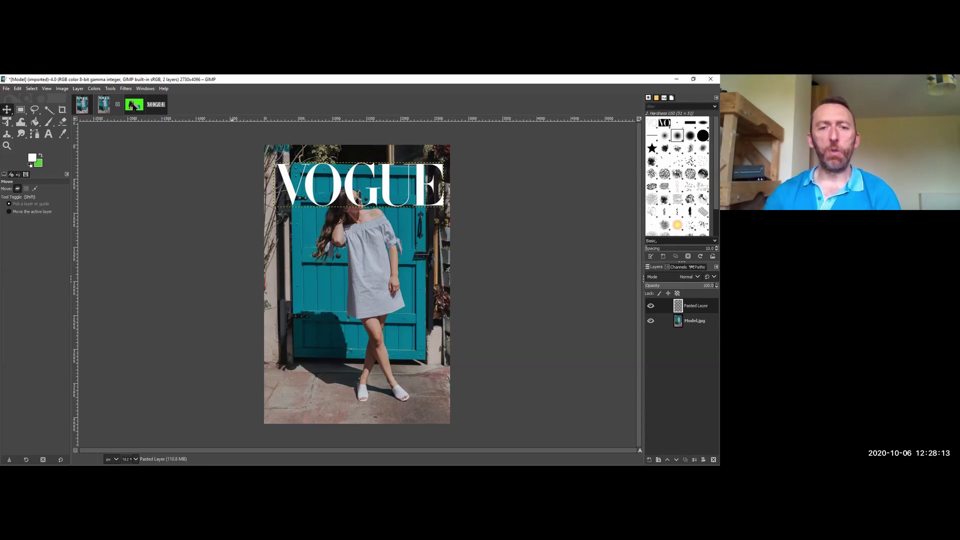
{"action": "left_click", "coordinate": [134, 106]}
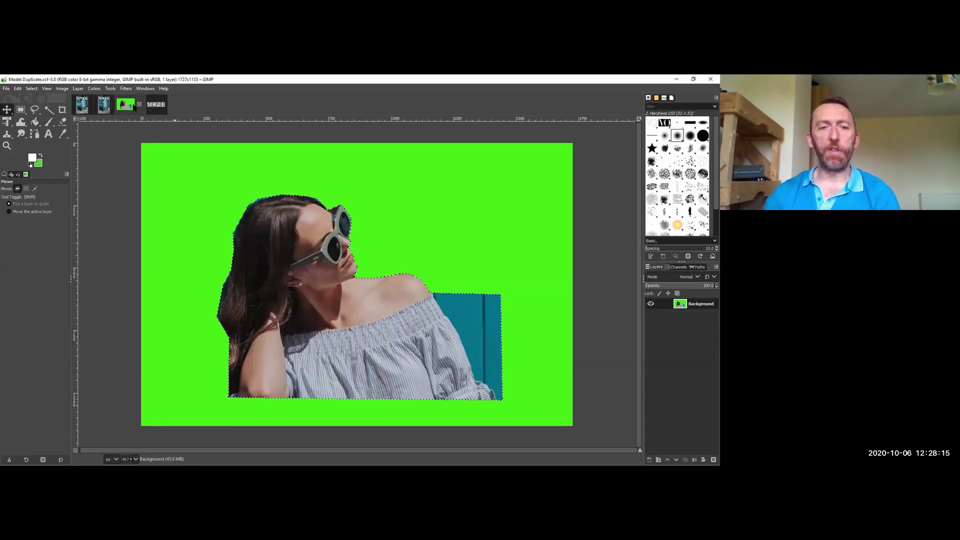
Fuzzy-select the green background, invert the selection, and Copy Visible the model cutout.
{"action": "left_click", "coordinate": [48, 110]}
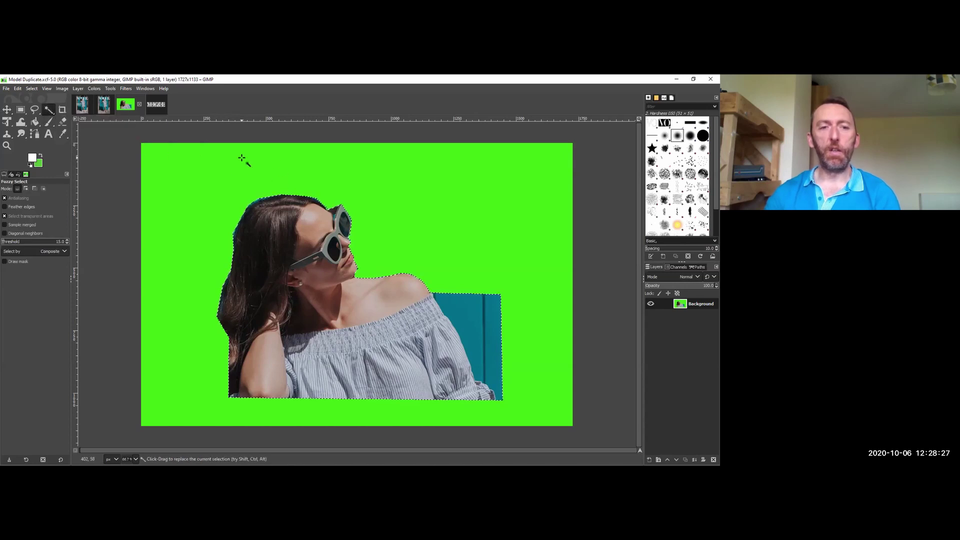
{"action": "left_click", "coordinate": [214, 183]}
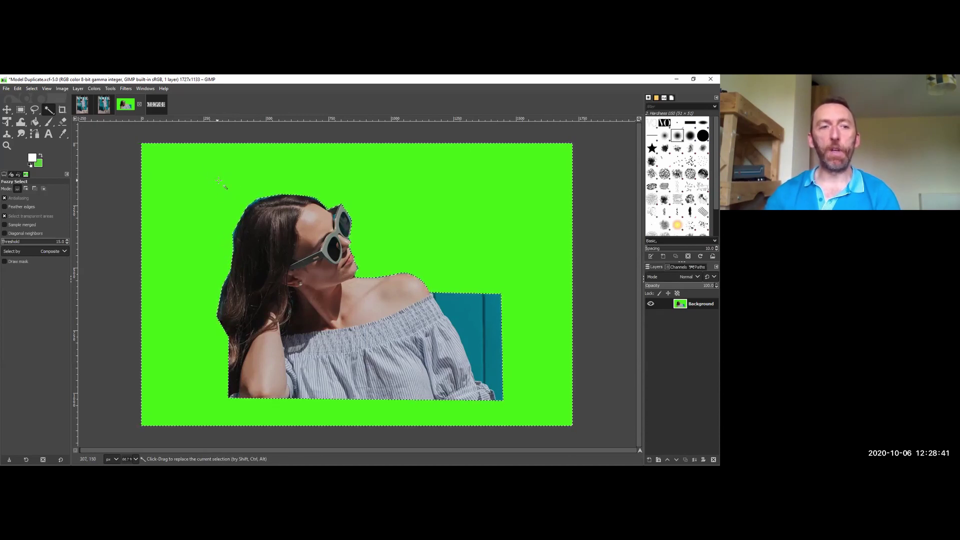
{"action": "left_click", "coordinate": [36, 89]}
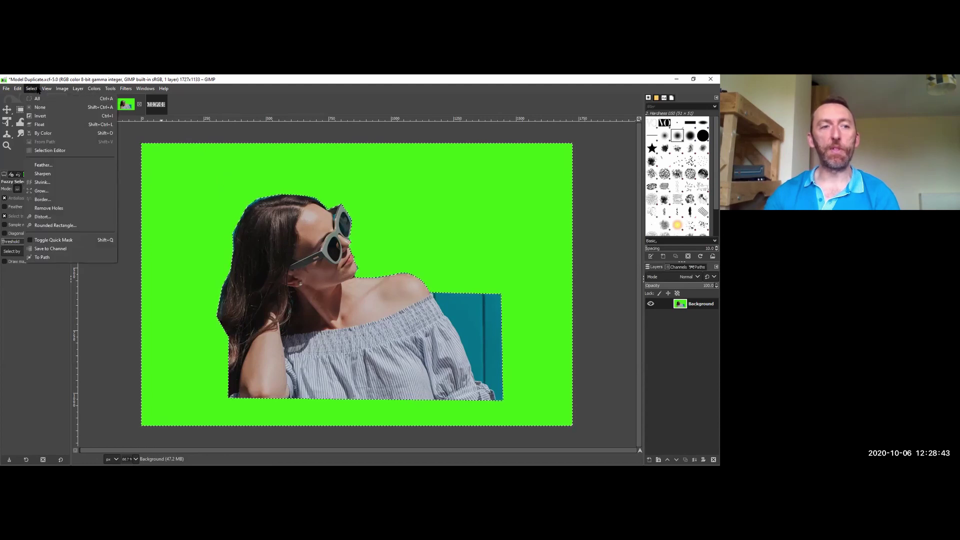
{"action": "left_click", "coordinate": [45, 118]}
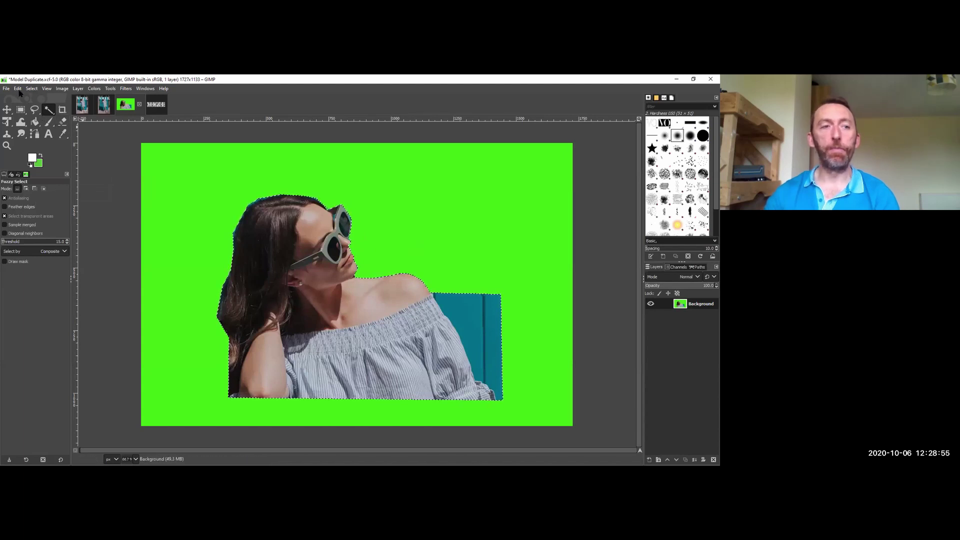
{"action": "left_click", "coordinate": [18, 90]}
{"action": "left_click", "coordinate": [55, 147]}
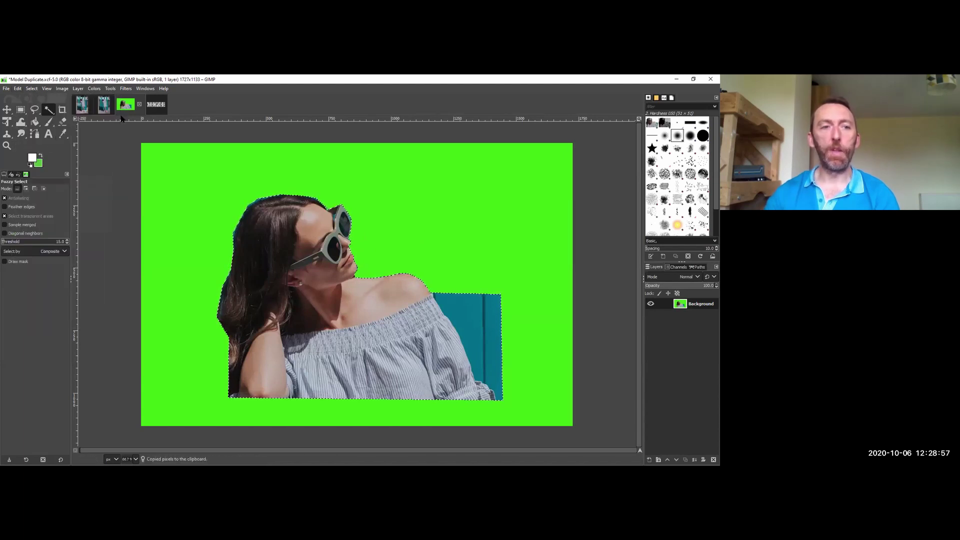
Paste the copied model cutout into Model.jpg as a new layer.
{"action": "left_click", "coordinate": [104, 104]}
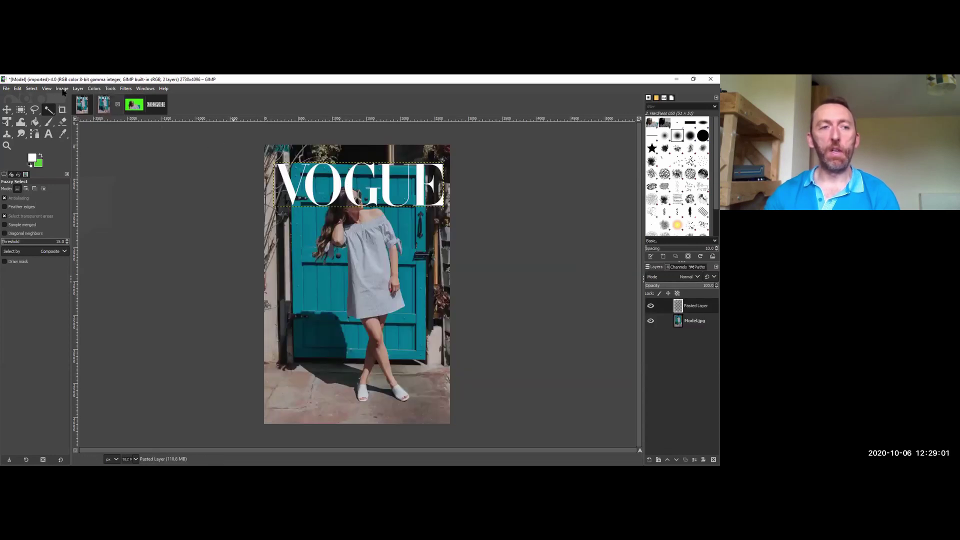
{"action": "left_click", "coordinate": [17, 88]}
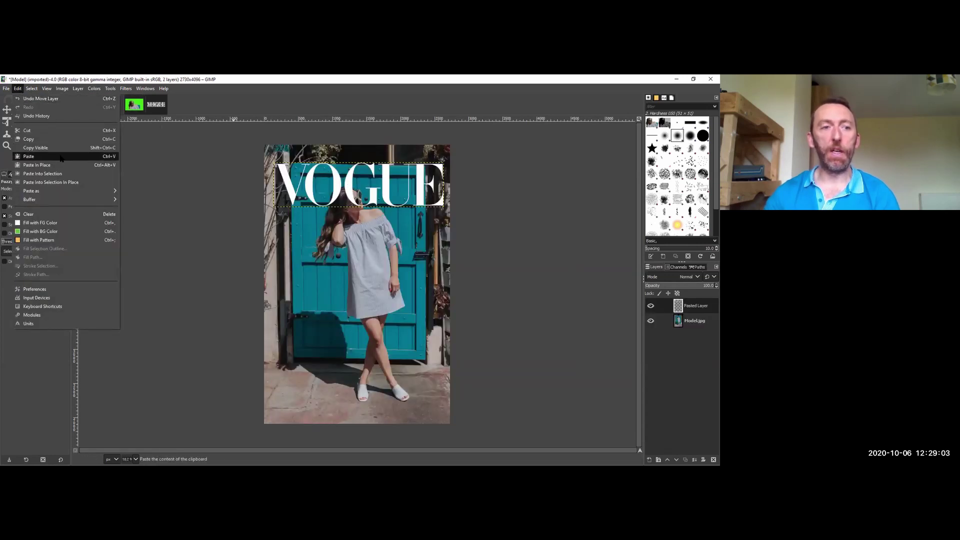
{"action": "mouse_move", "coordinate": [100, 190]}
{"action": "left_click", "coordinate": [129, 192]}
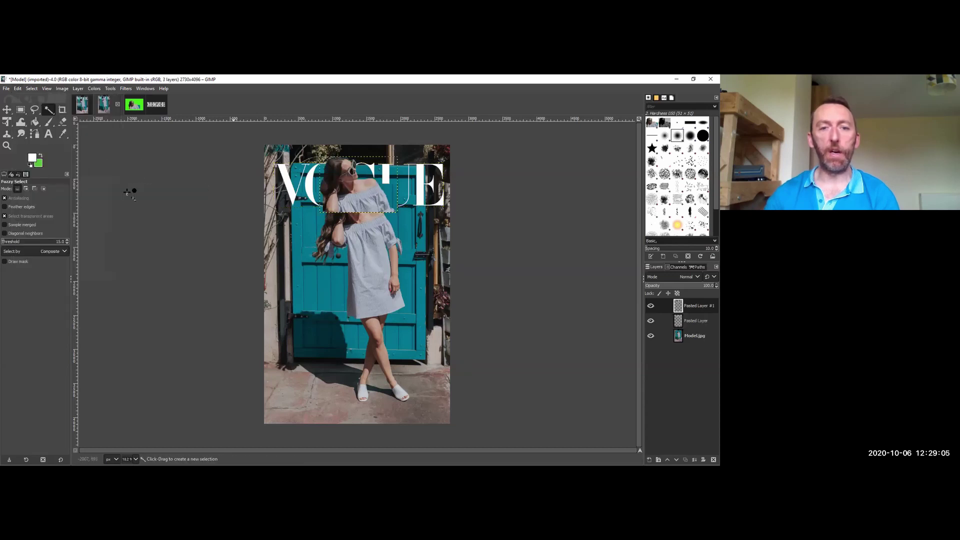
Move the pasted head layer so it lines up over her real head.
{"action": "left_click", "coordinate": [7, 109]}
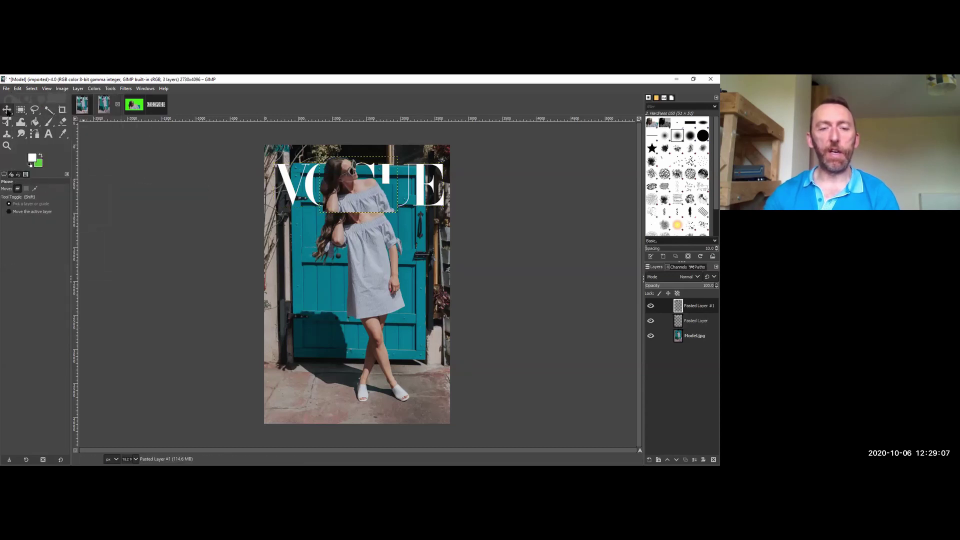
{"action": "left_click_drag", "start_coordinate": [351, 190], "coordinate": [353, 225]}
{"action": "scroll", "coordinate": [354, 224], "scroll_direction": "up", "scroll_amount": 3}
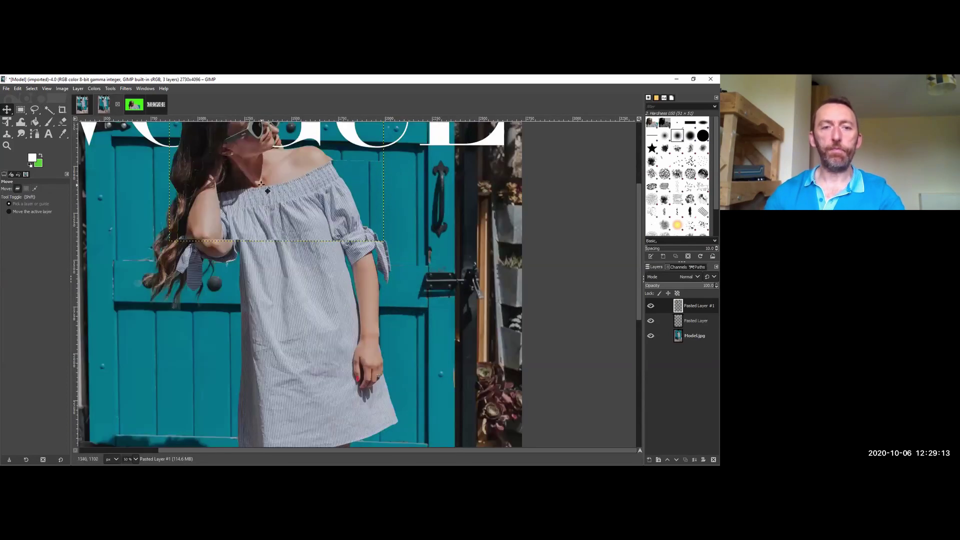
{"action": "left_click_drag", "start_coordinate": [259, 183], "coordinate": [271, 192]}
{"action": "scroll", "coordinate": [451, 222], "scroll_direction": "up", "scroll_amount": 3}
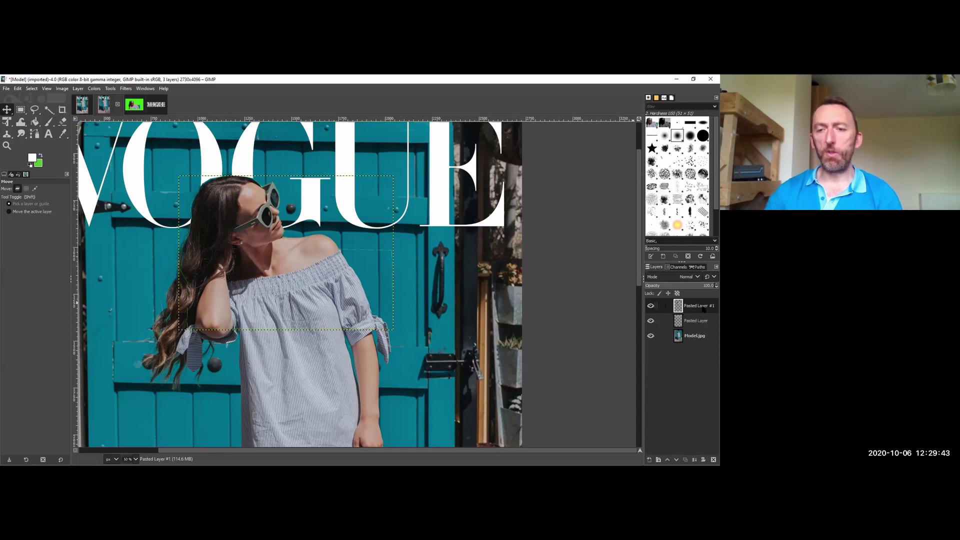
Toggle Pasted Layer #1's visibility repeatedly to check its alignment, then select the Eraser.
{"action": "left_click", "coordinate": [651, 307]}
{"action": "left_click", "coordinate": [651, 307]}
{"action": "left_click", "coordinate": [651, 307]}
{"action": "left_click", "coordinate": [651, 307]}
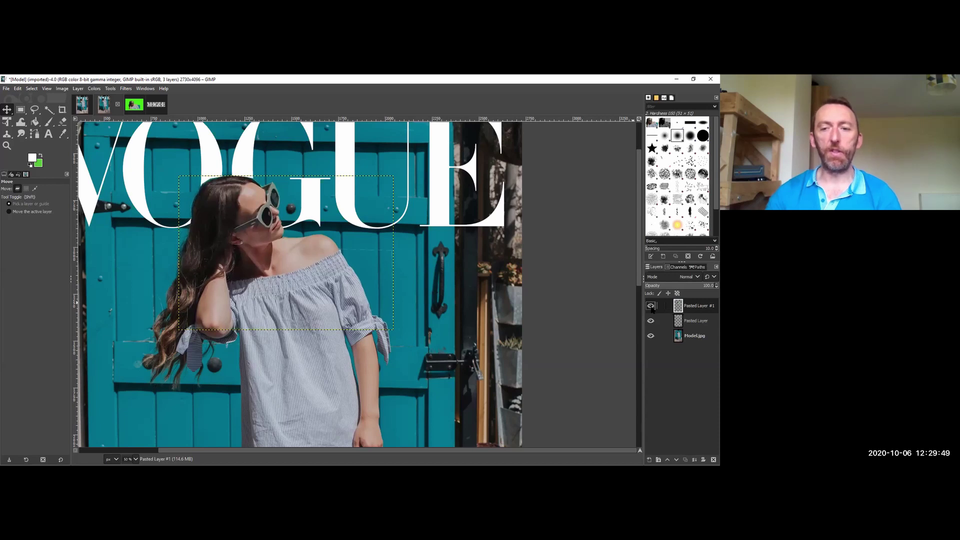
{"action": "left_click", "coordinate": [651, 307]}
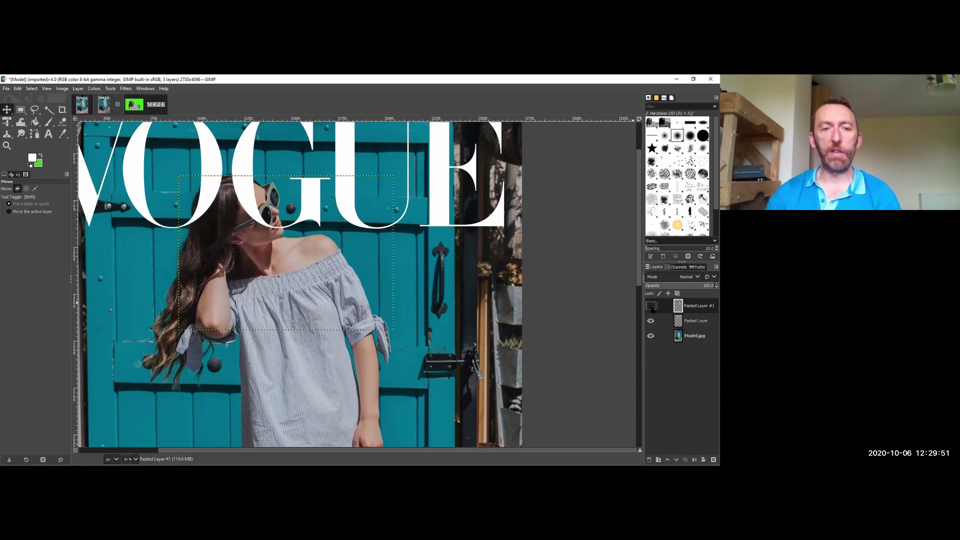
{"action": "left_click", "coordinate": [651, 307]}
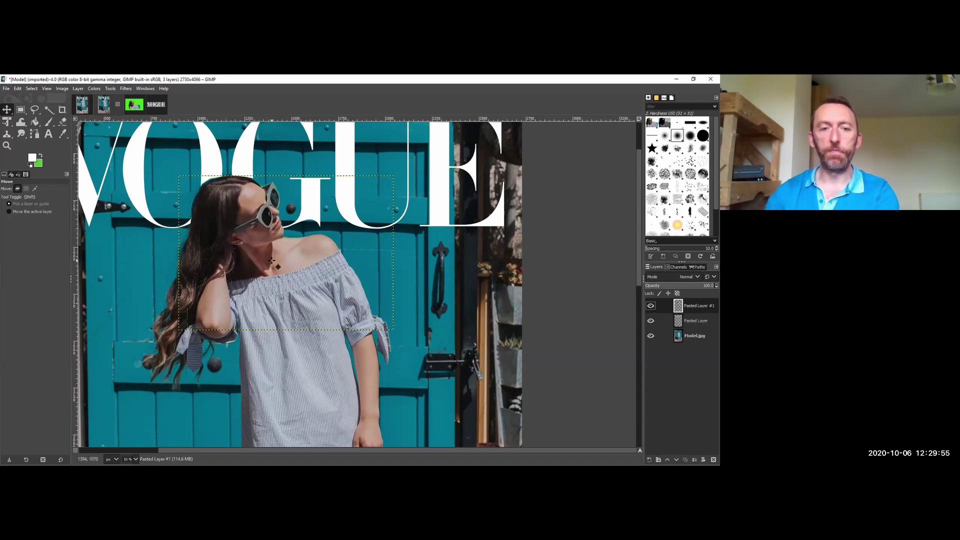
{"action": "left_click", "coordinate": [651, 306]}
{"action": "left_click", "coordinate": [651, 306]}
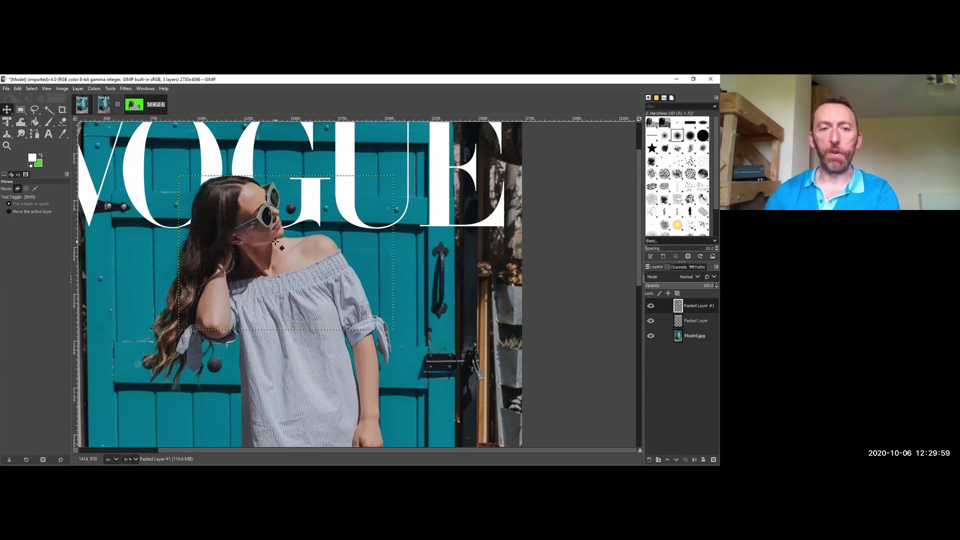
{"action": "left_click", "coordinate": [651, 306]}
{"action": "left_click", "coordinate": [651, 306]}
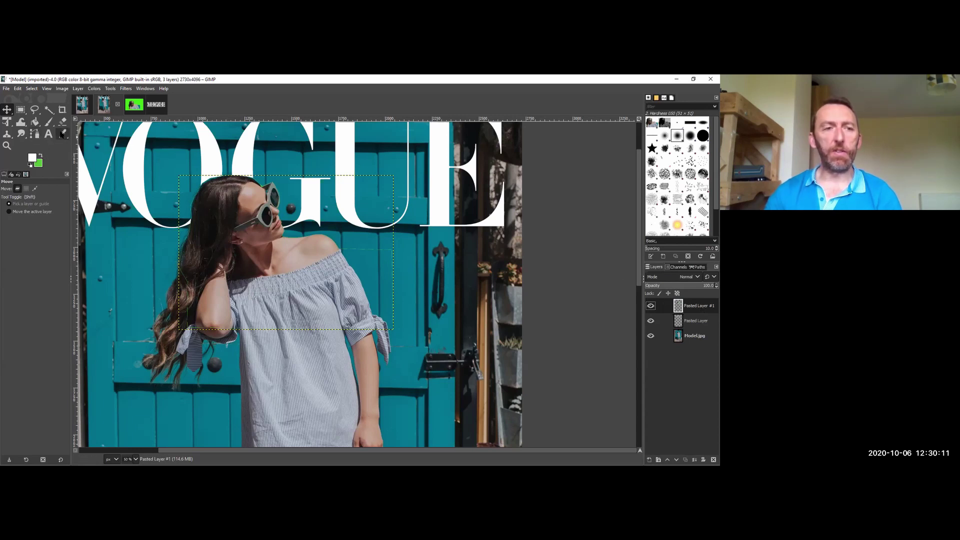
{"action": "left_click", "coordinate": [62, 124]}
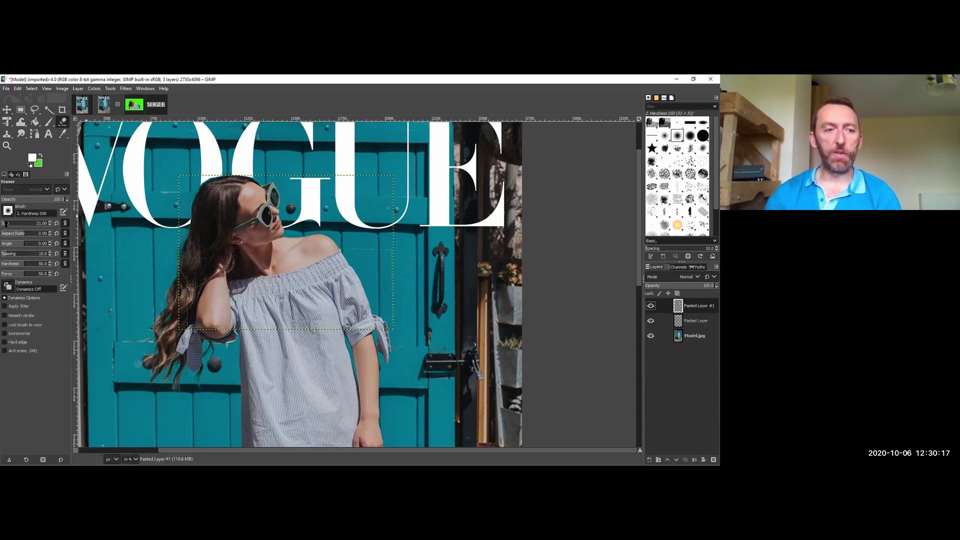
Set the eraser size to 103, test-erase a patch of hair, and undo it with Ctrl+Z.
{"action": "left_click_drag", "start_coordinate": [6, 223], "coordinate": [13, 224]}
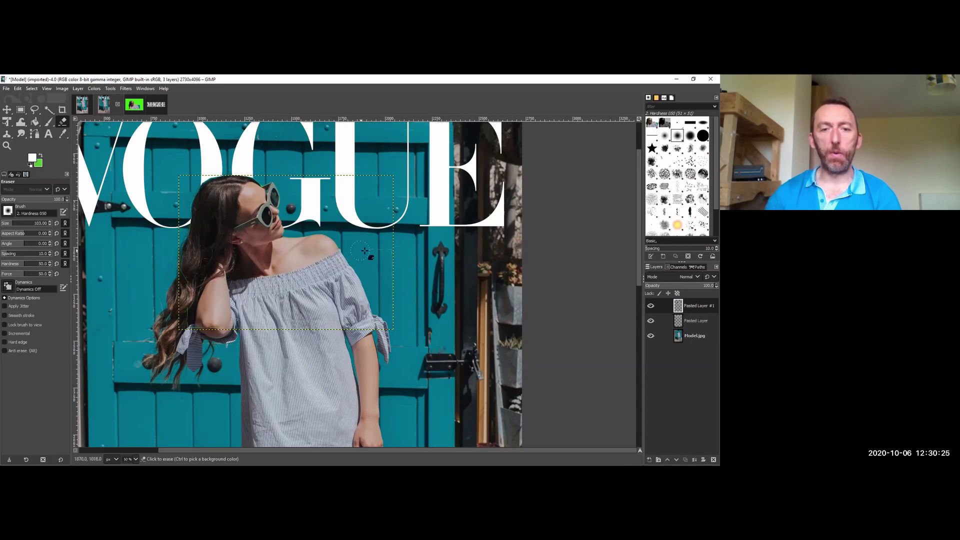
{"action": "left_click", "coordinate": [394, 269]}
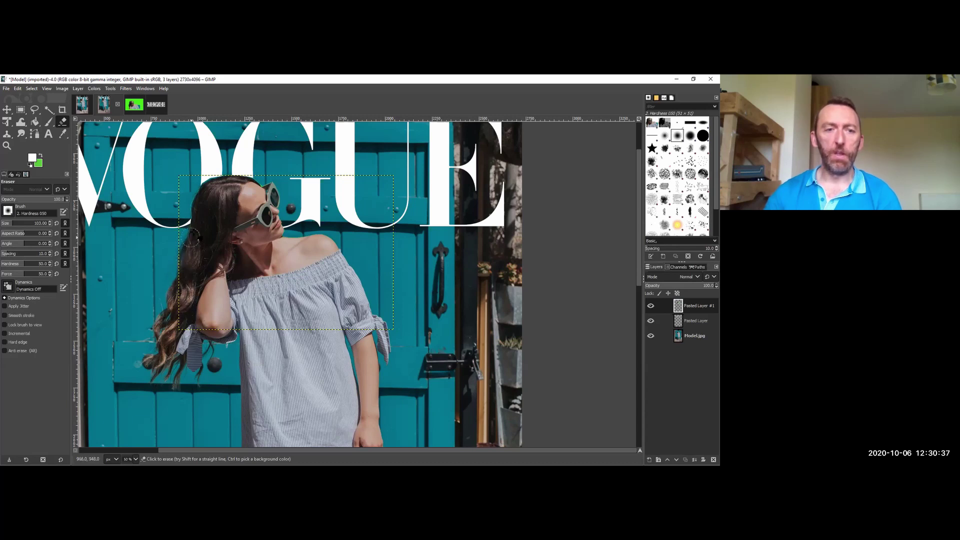
{"action": "left_click", "coordinate": [206, 201]}
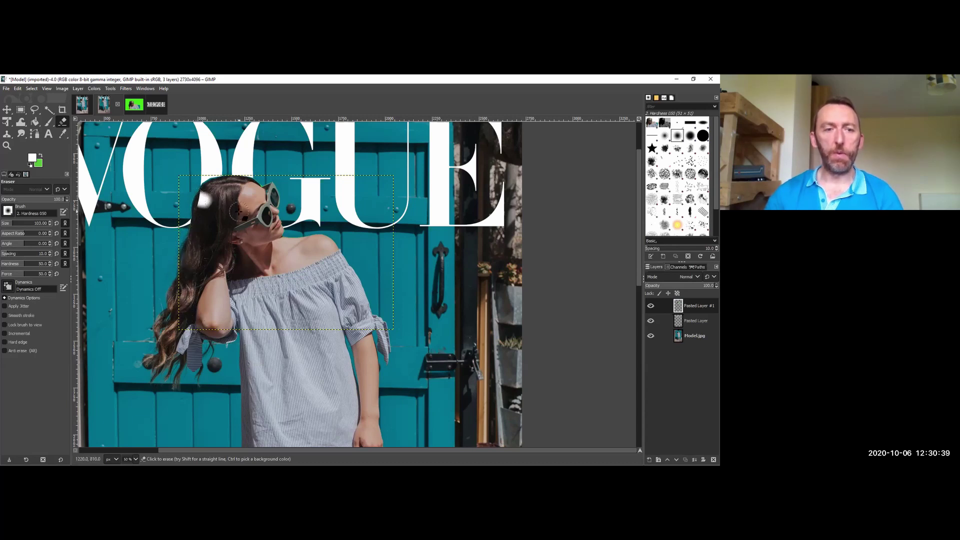
{"action": "key", "text": "ctrl"}
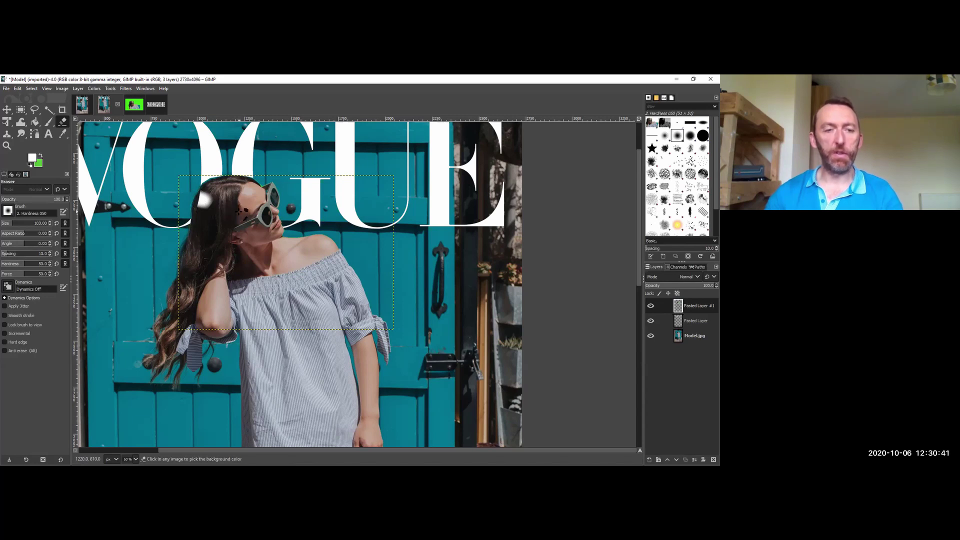
{"action": "key", "text": "ctrl+z"}
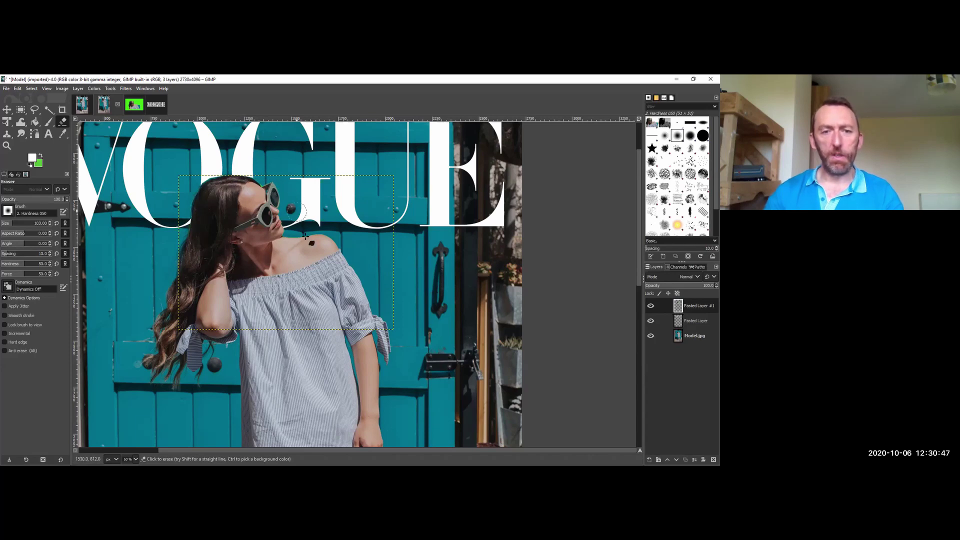
{"action": "key", "text": "ctrl"}
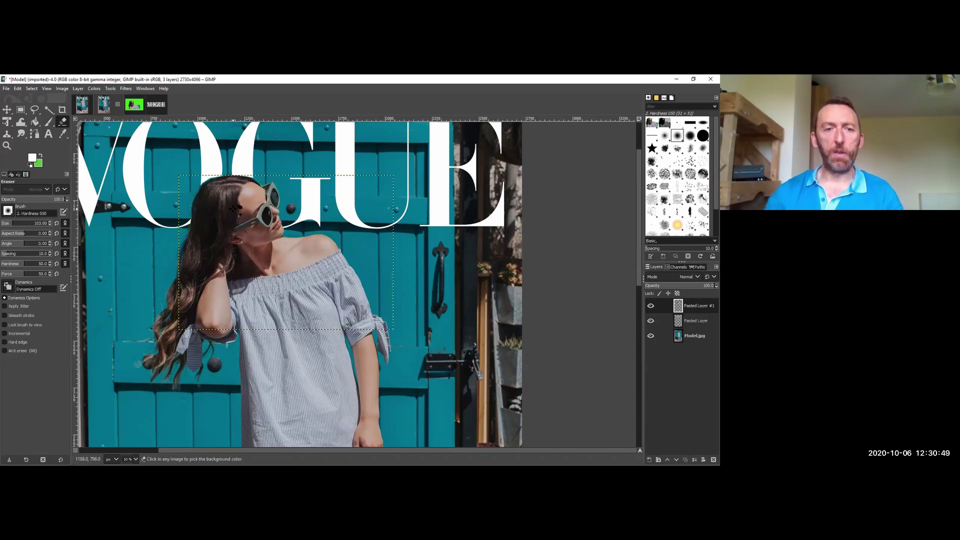
Zoom out and toggle each of the three layers' visibility to compare them.
{"action": "scroll", "coordinate": [235, 209], "scroll_direction": "down", "scroll_amount": 2}
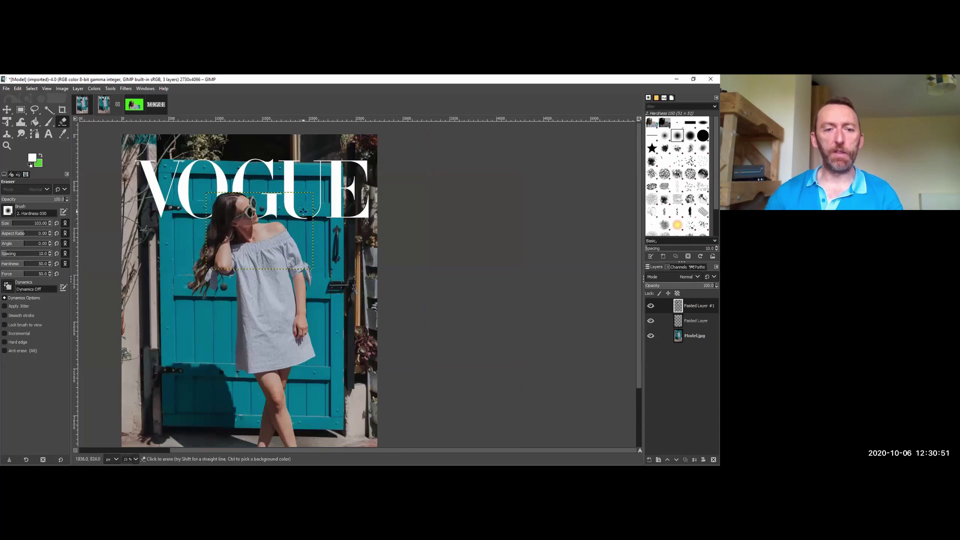
{"action": "key", "text": "ctrl"}
{"action": "scroll", "coordinate": [275, 226], "scroll_direction": "down", "scroll_amount": 1}
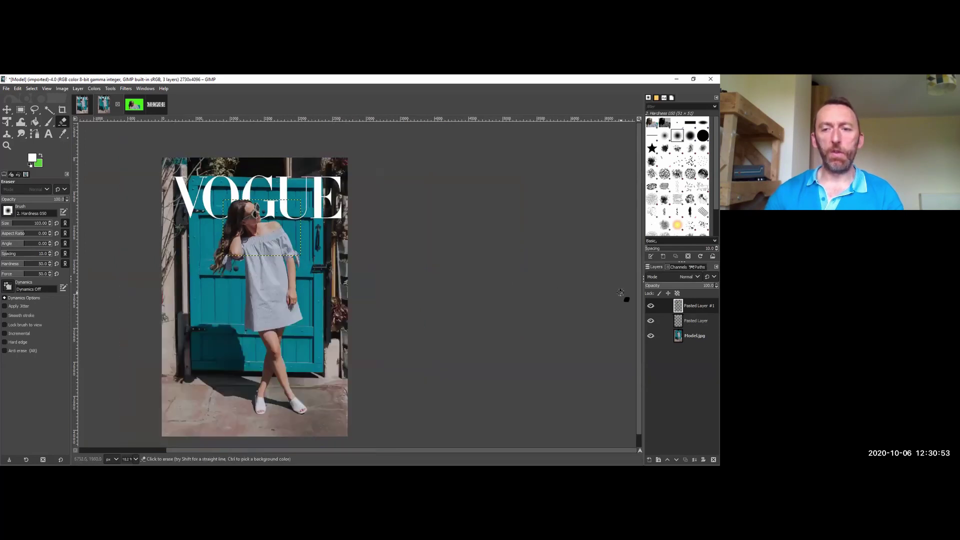
{"action": "left_click", "coordinate": [651, 306]}
{"action": "left_click", "coordinate": [651, 306]}
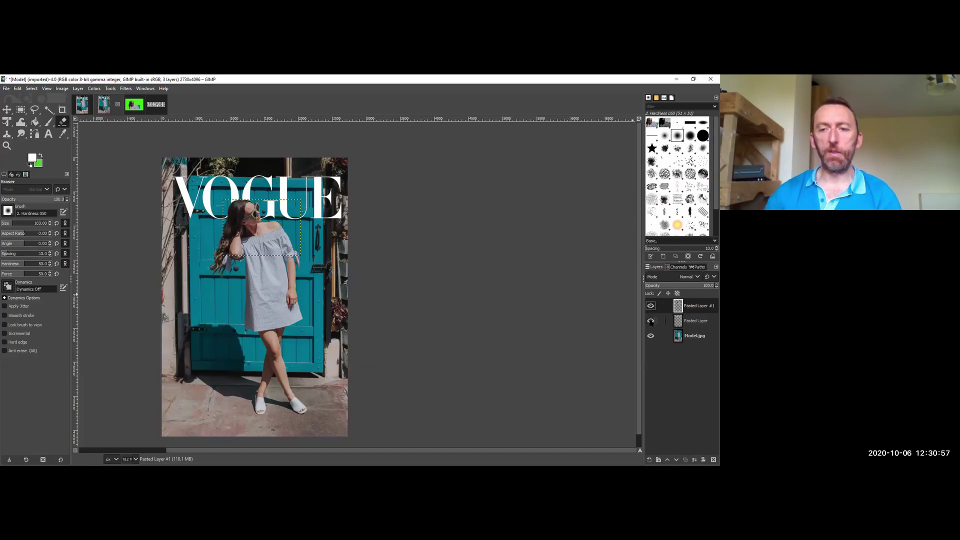
{"action": "left_click", "coordinate": [651, 321]}
{"action": "left_click", "coordinate": [651, 321]}
{"action": "left_click", "coordinate": [651, 336]}
{"action": "left_click", "coordinate": [651, 337]}
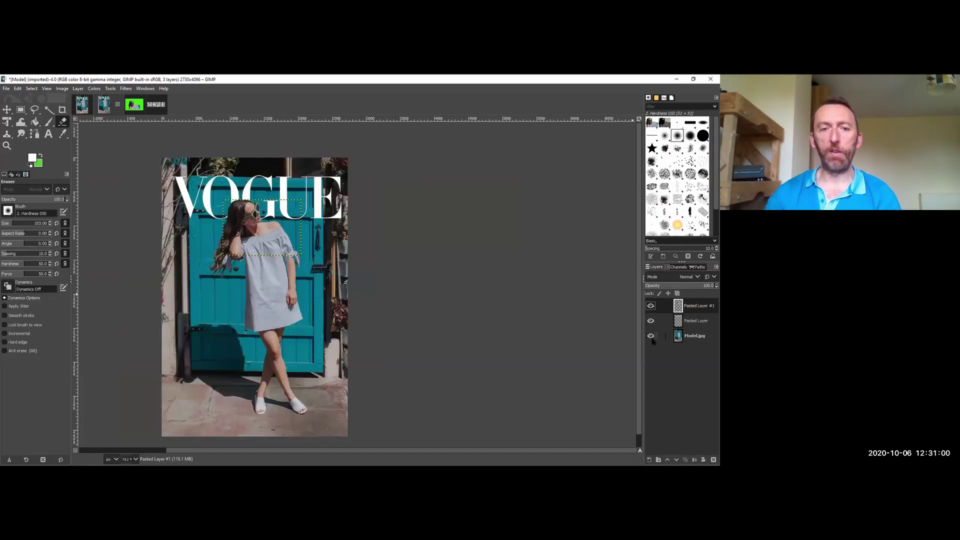
Try the VOGUE title layer on top, return it beneath the head, and check the reference cover.
{"action": "left_click", "coordinate": [700, 323]}
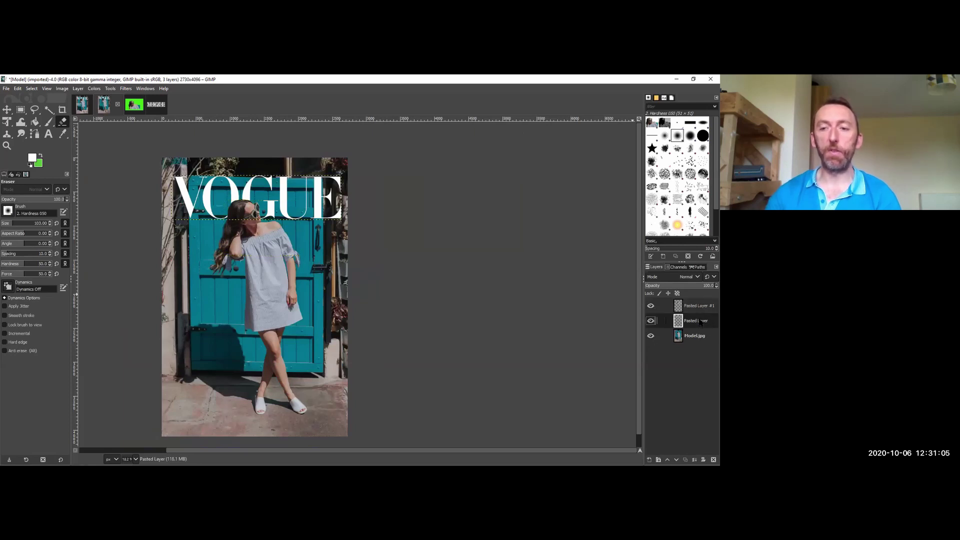
{"action": "left_click_drag", "start_coordinate": [700, 323], "coordinate": [699, 305]}
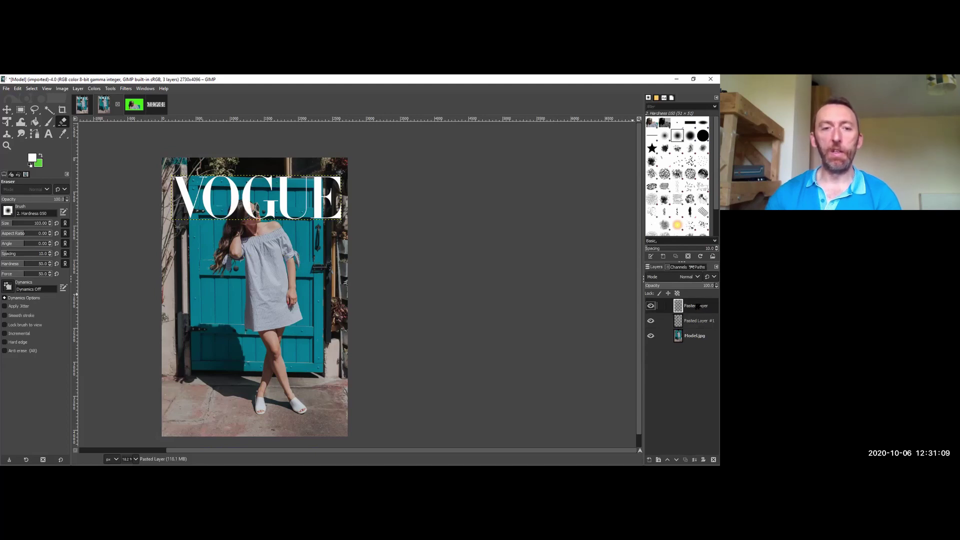
{"action": "left_click_drag", "start_coordinate": [697, 307], "coordinate": [698, 321]}
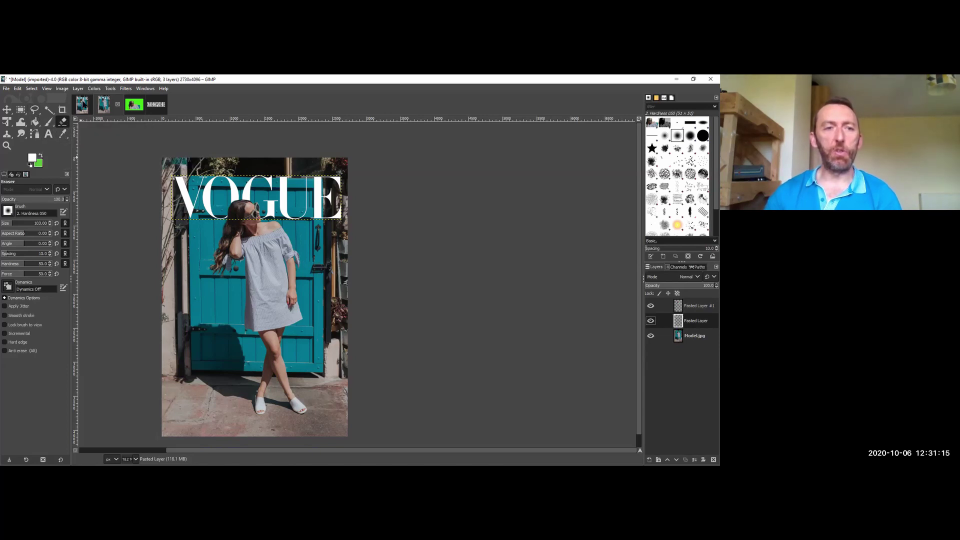
{"action": "left_click", "coordinate": [82, 104]}
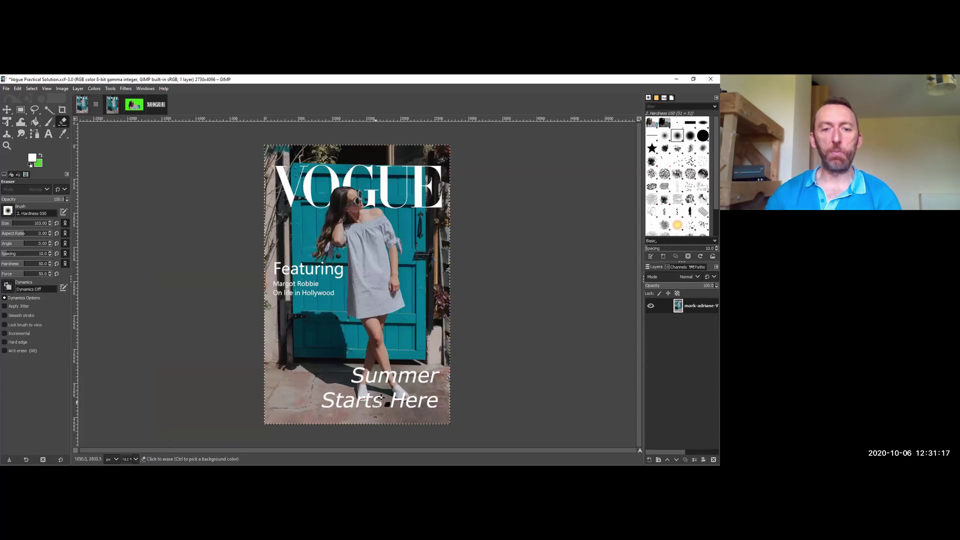
{"action": "left_click", "coordinate": [104, 104]}
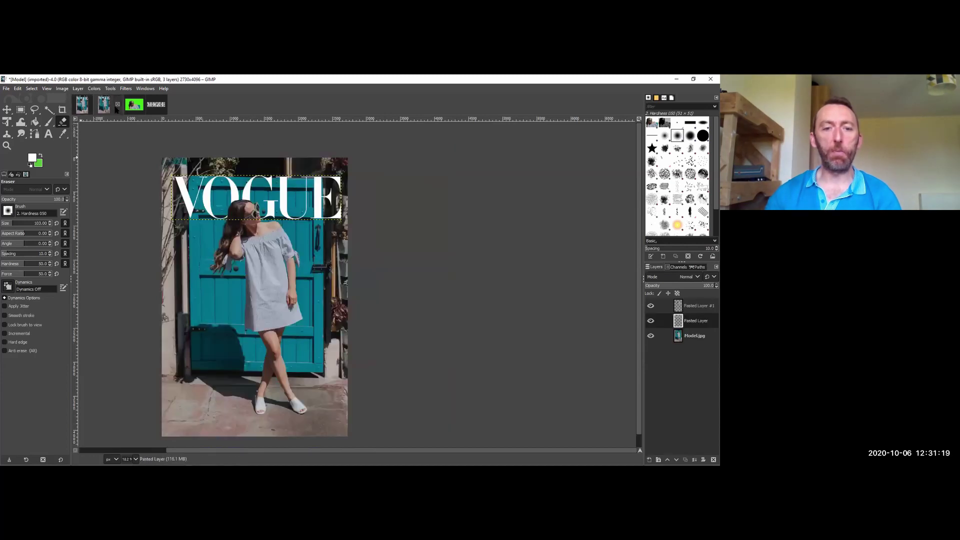
Add a text box at the cover's lower right and type the caption lines.
{"action": "left_click", "coordinate": [48, 134]}
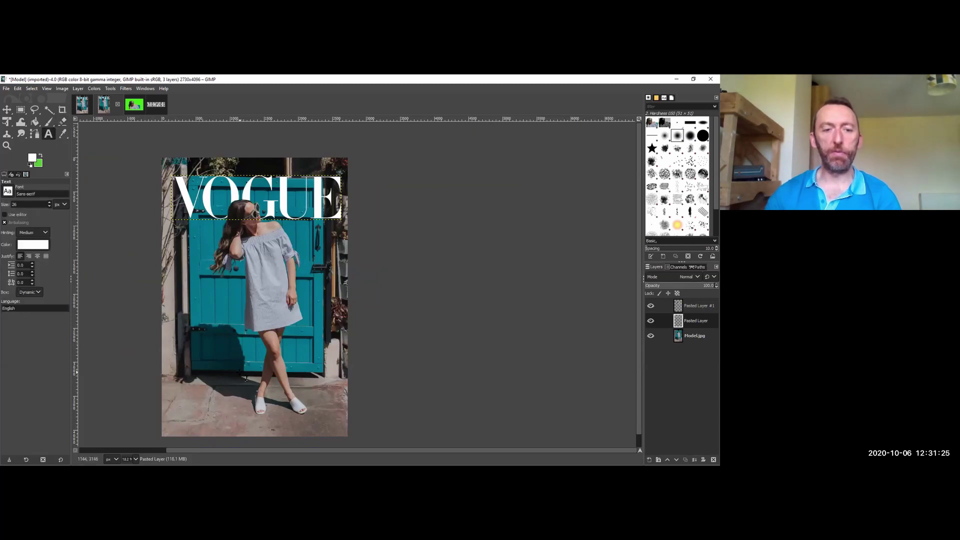
{"action": "left_click", "coordinate": [239, 372]}
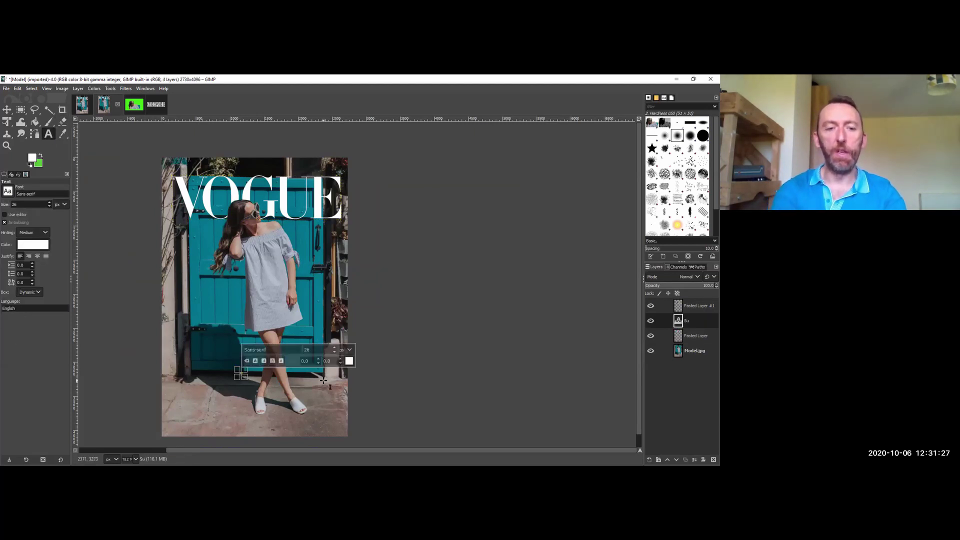
{"action": "type", "text": "mmer"}
{"action": "key", "text": "Return"}
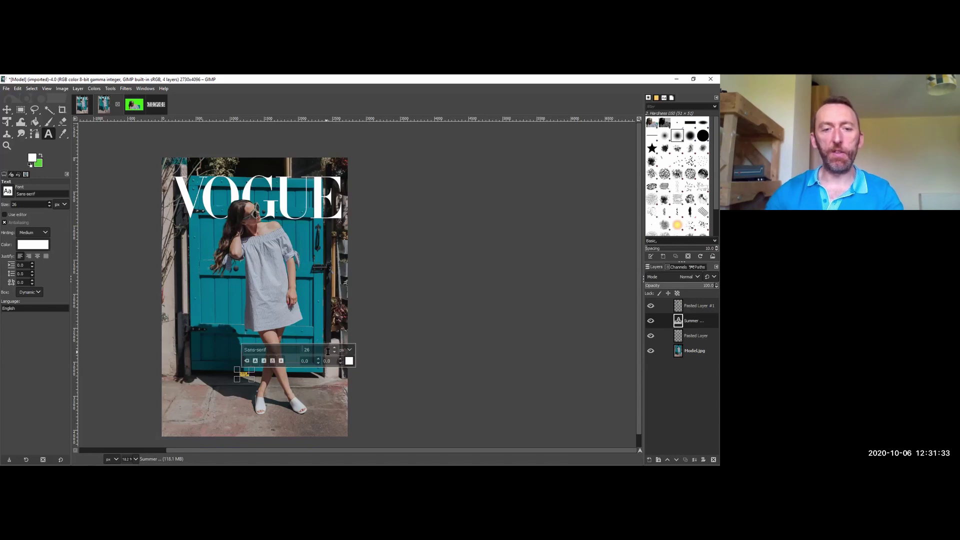
Change the caption's text size to 200, then to 300.
{"action": "left_click_drag", "start_coordinate": [322, 348], "coordinate": [287, 346]}
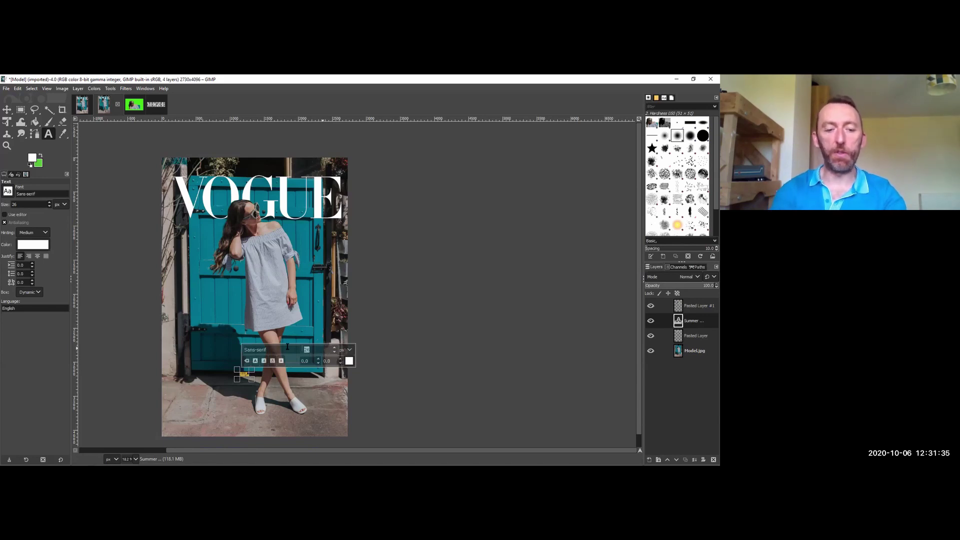
{"action": "type", "text": "2"}
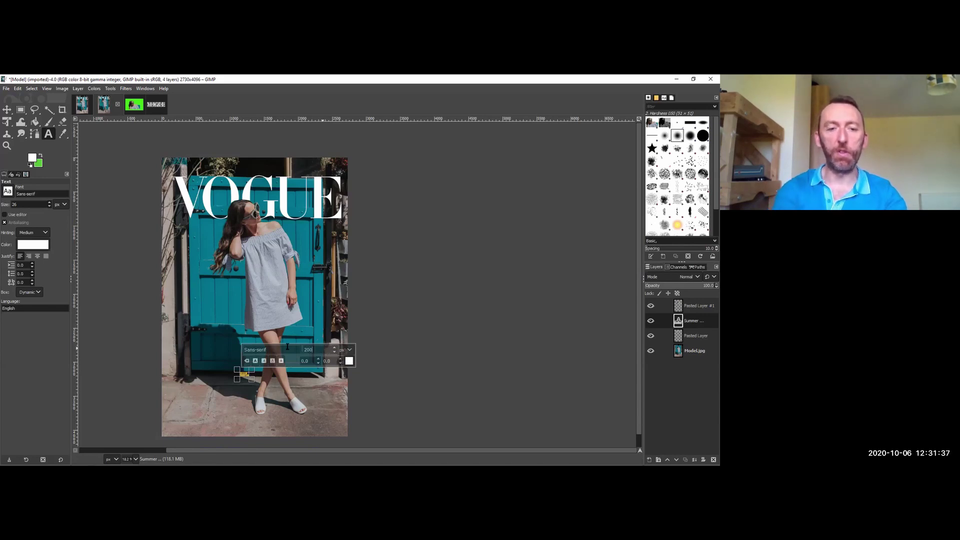
{"action": "type", "text": "00"}
{"action": "key", "text": "Return"}
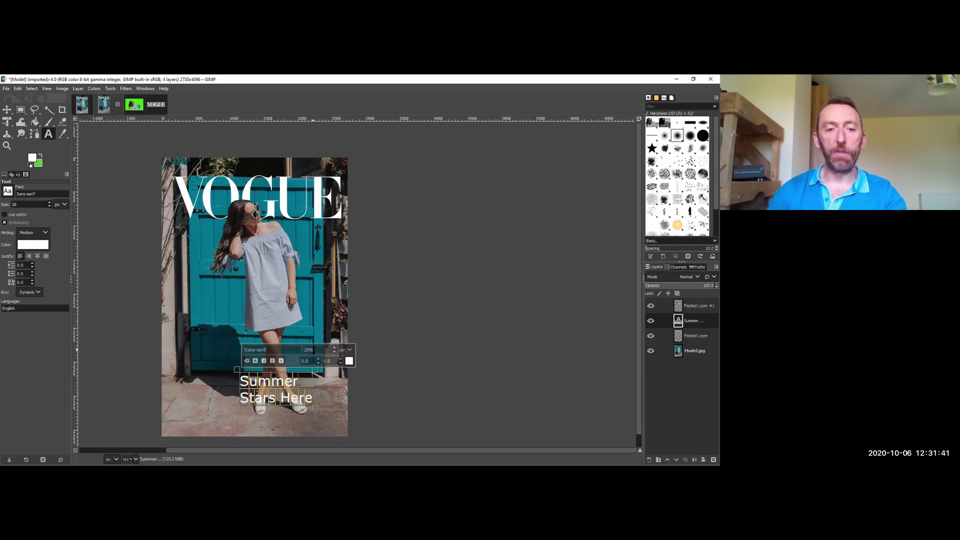
{"action": "left_click_drag", "start_coordinate": [313, 350], "coordinate": [292, 351]}
{"action": "type", "text": "30"}
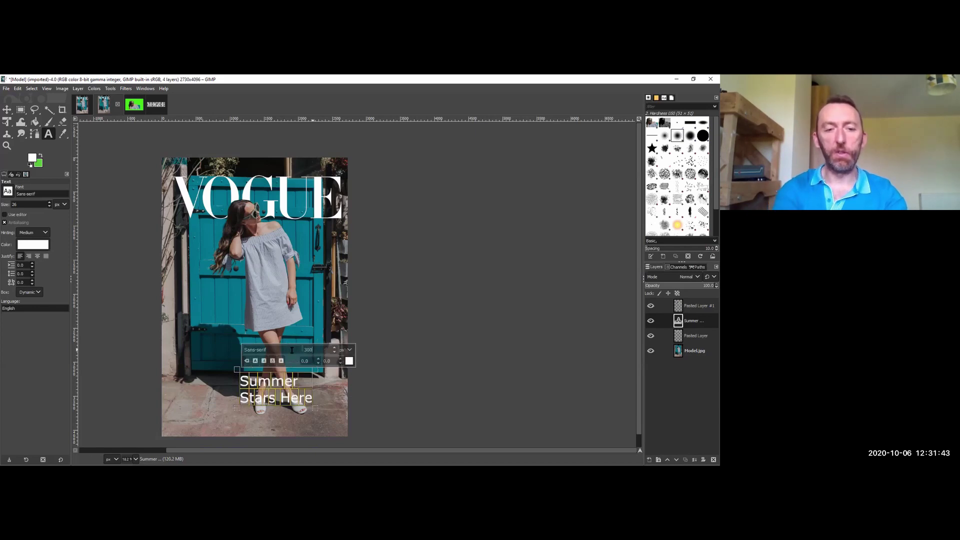
{"action": "type", "text": "0"}
{"action": "key", "text": "Return"}
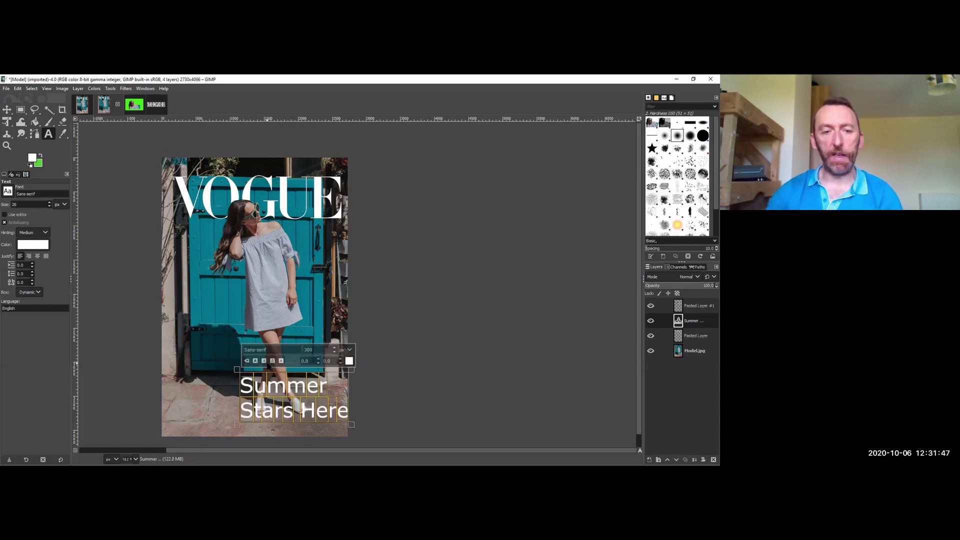
Make the caption italic and right-justified, confirming its colour stays white.
{"action": "left_click", "coordinate": [265, 362]}
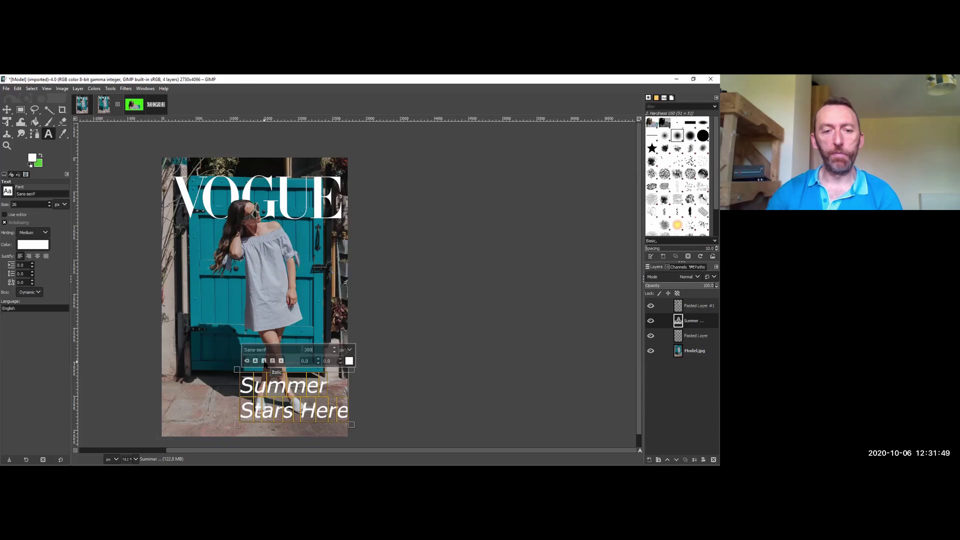
{"action": "left_click", "coordinate": [29, 257]}
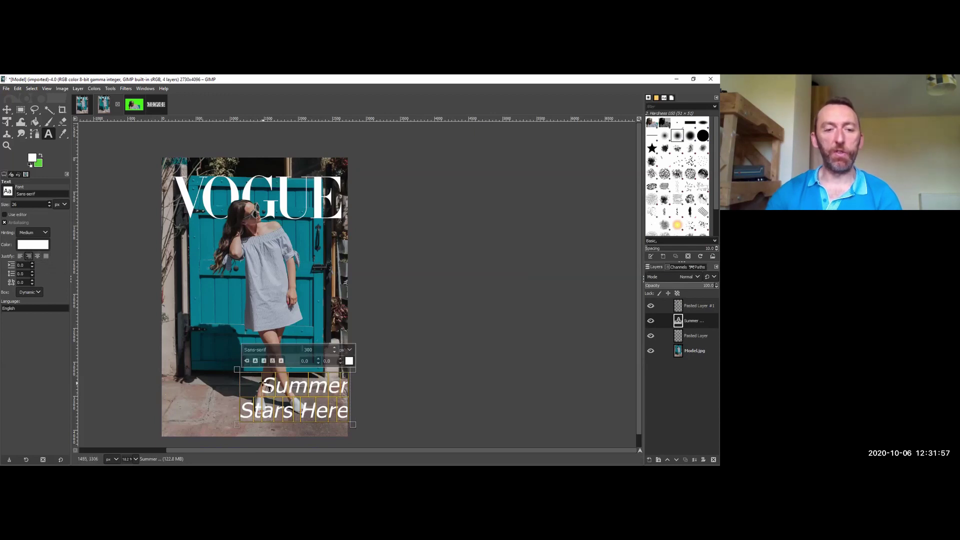
{"action": "left_click", "coordinate": [279, 388]}
{"action": "left_click_drag", "start_coordinate": [264, 383], "coordinate": [352, 374]}
{"action": "left_click", "coordinate": [349, 361]}
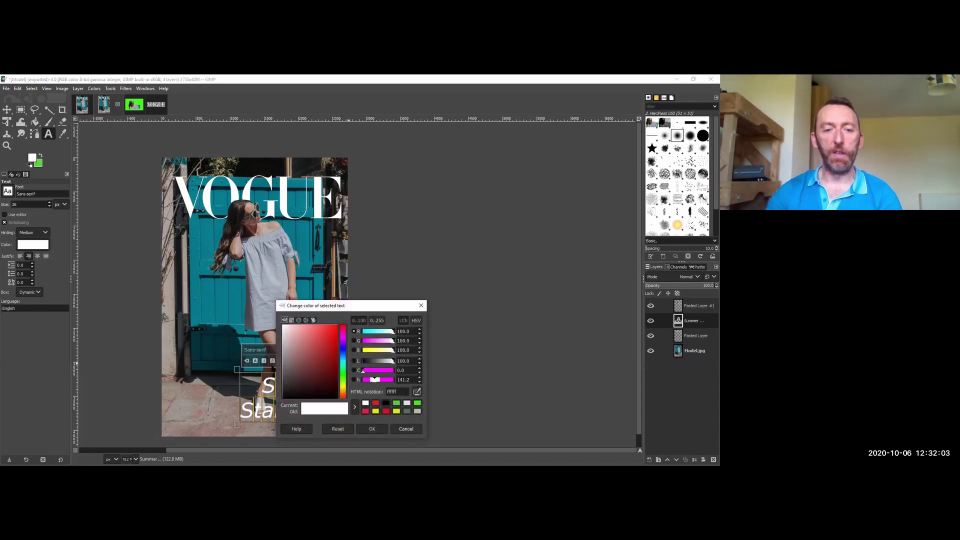
{"action": "left_click", "coordinate": [415, 429]}
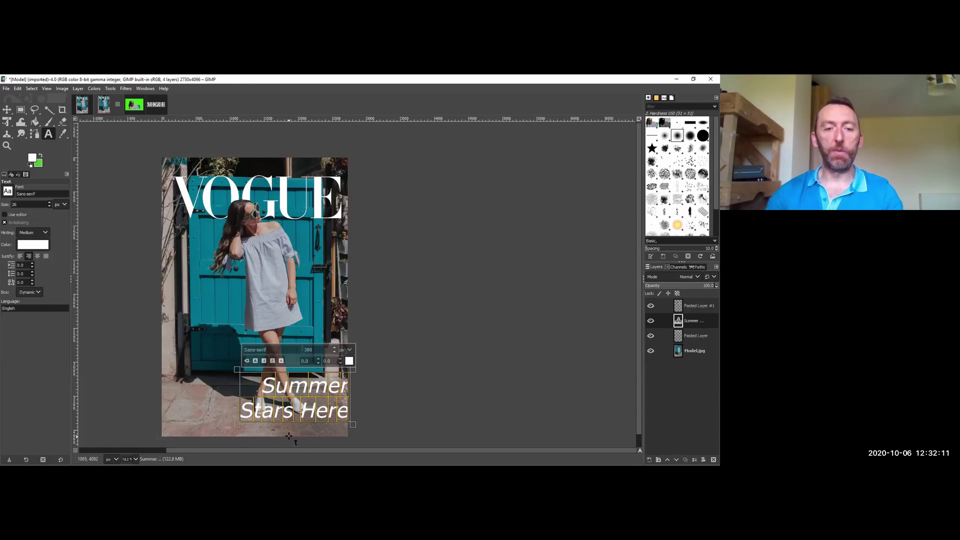
Fix 'Stars' to 'Starts' and nudge the caption left so it sits fully inside the cover.
{"action": "scroll", "coordinate": [289, 412], "scroll_direction": "up", "scroll_amount": 2}
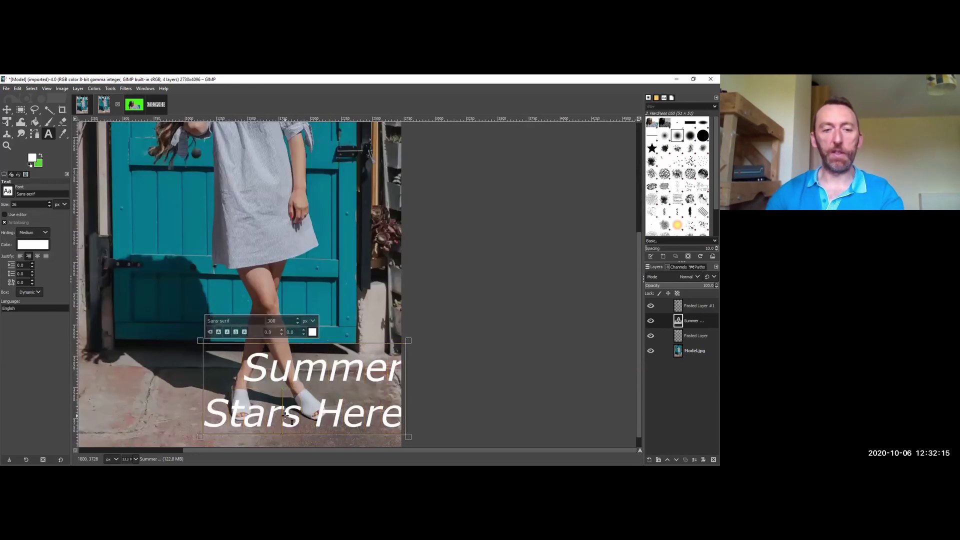
{"action": "type", "text": "t"}
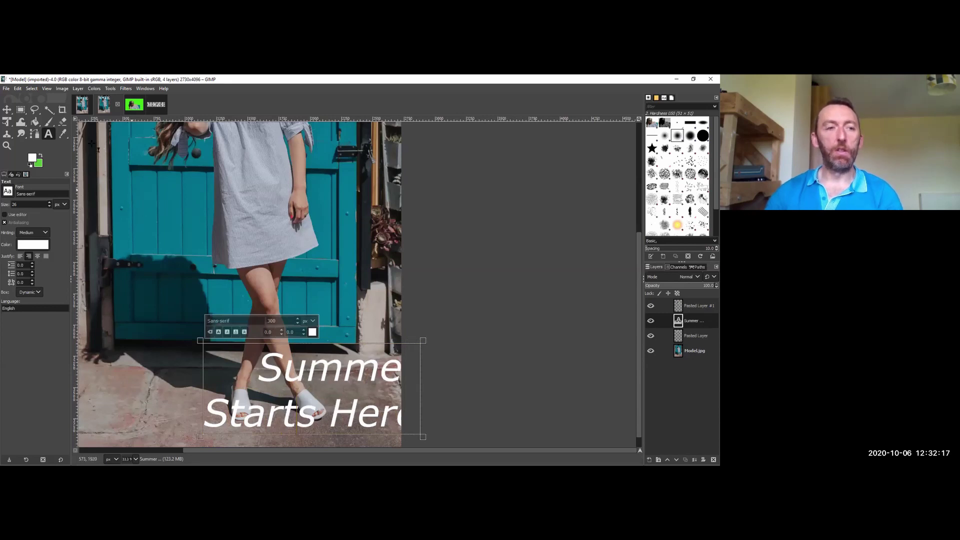
{"action": "left_click", "coordinate": [7, 109]}
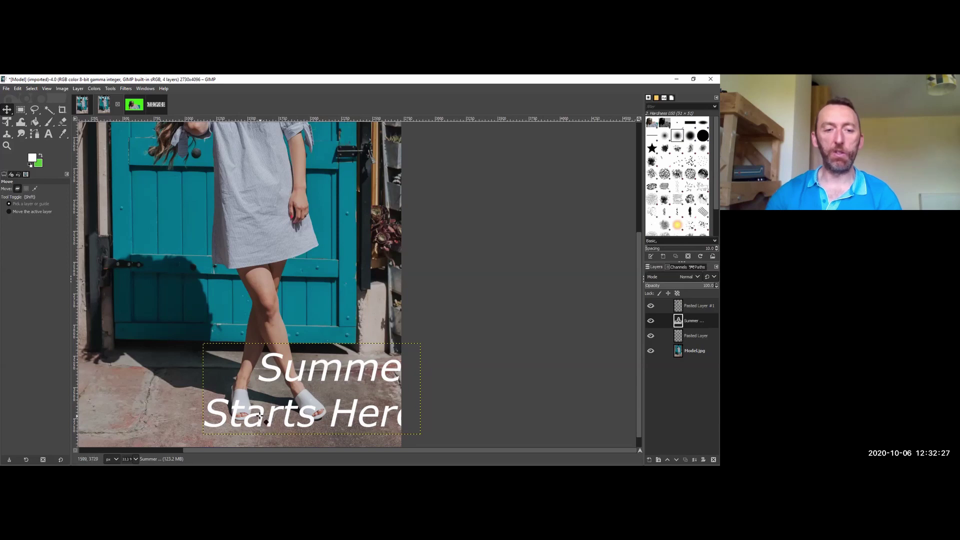
{"action": "left_click_drag", "start_coordinate": [263, 421], "coordinate": [228, 420]}
{"action": "scroll", "coordinate": [215, 294], "scroll_direction": "down", "scroll_amount": 1}
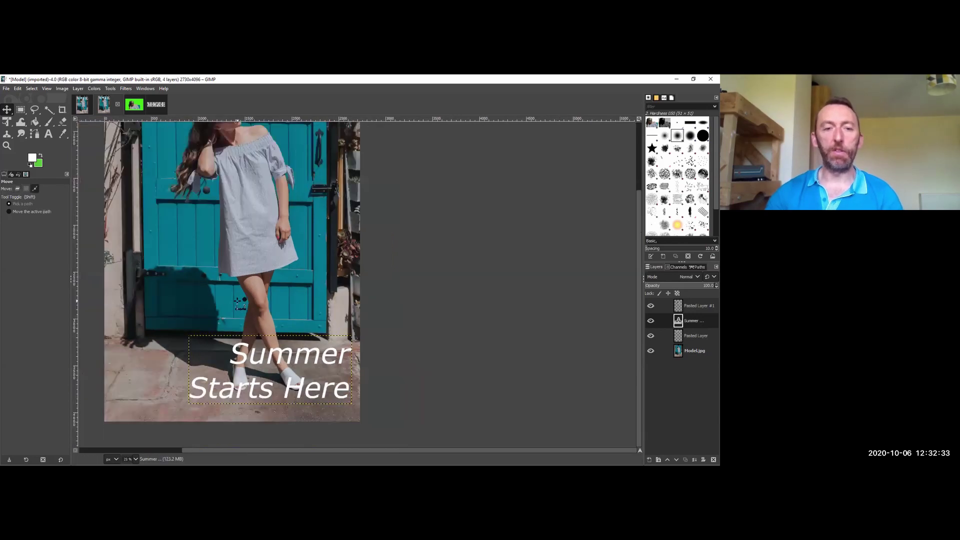
{"action": "scroll", "coordinate": [216, 294], "scroll_direction": "down", "scroll_amount": 1}
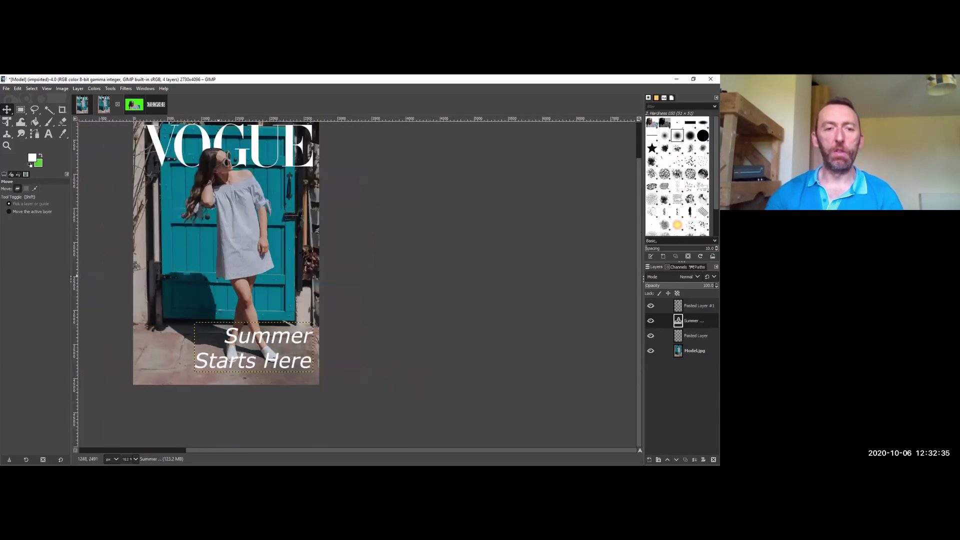
{"action": "scroll", "coordinate": [259, 260], "scroll_direction": "up", "scroll_amount": 1}
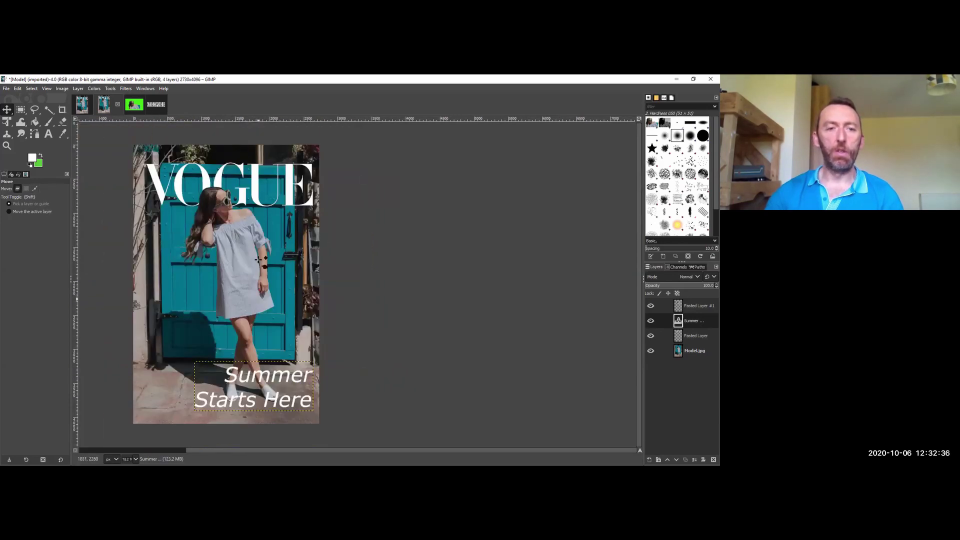
{"action": "left_click", "coordinate": [84, 107]}
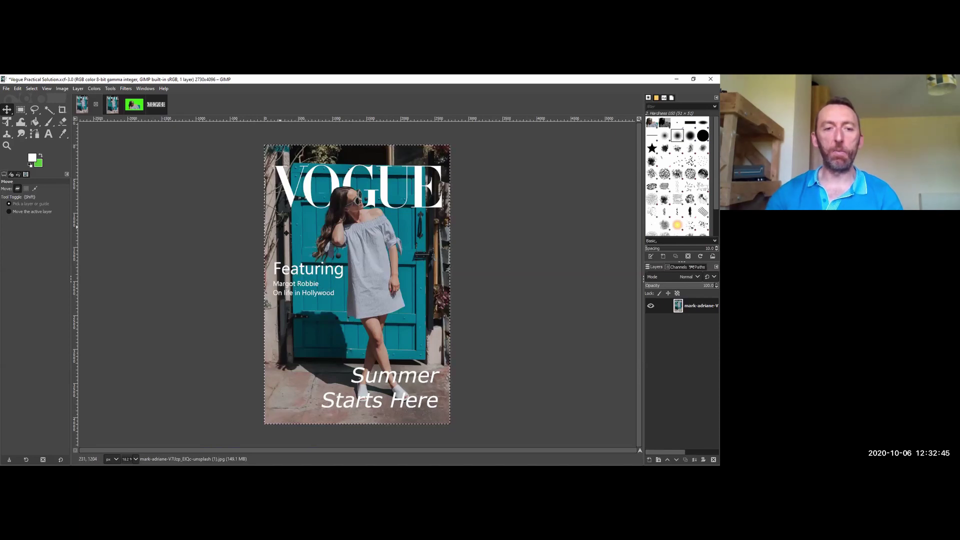
{"action": "left_click", "coordinate": [112, 105]}
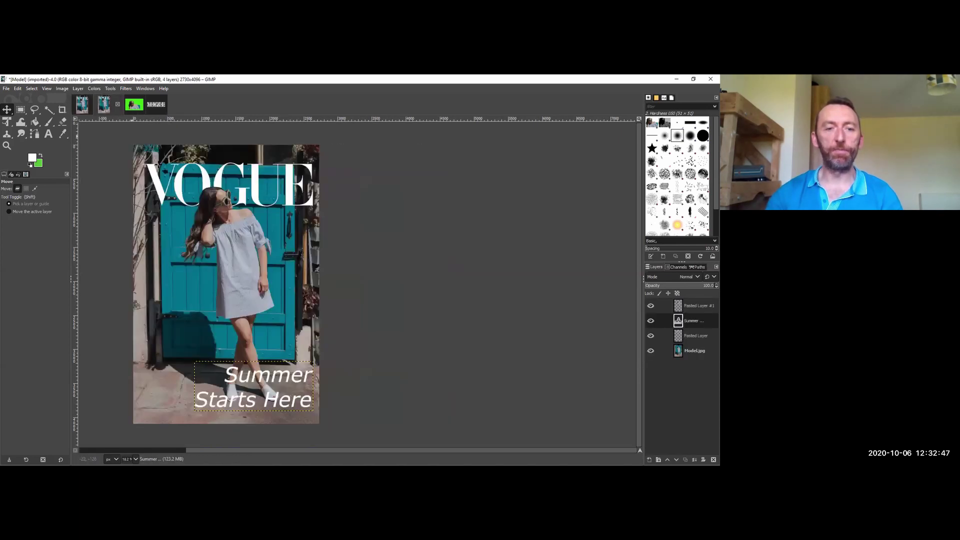
Create a text box left of the model reading 'Featuring'.
{"action": "left_click", "coordinate": [48, 134]}
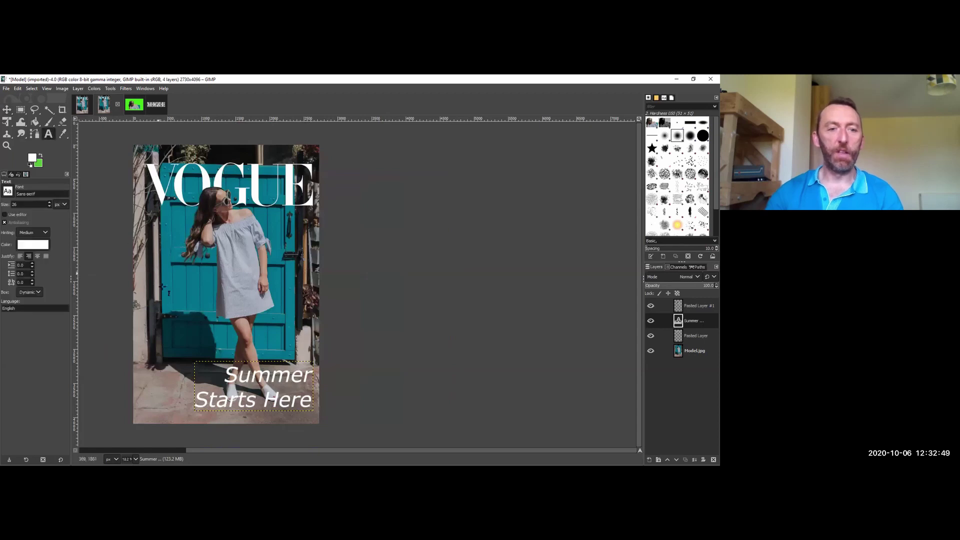
{"action": "left_click", "coordinate": [145, 266]}
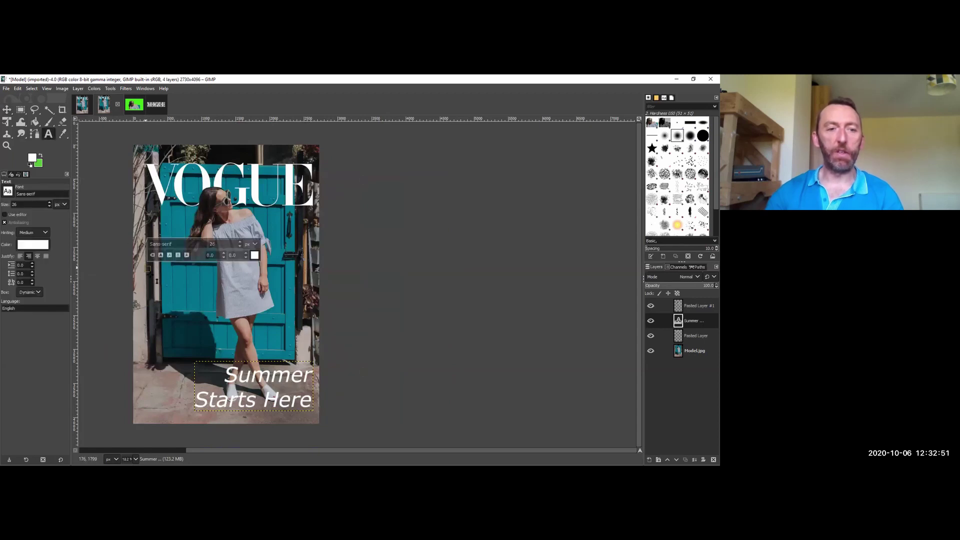
{"action": "type", "text": "Featuring"}
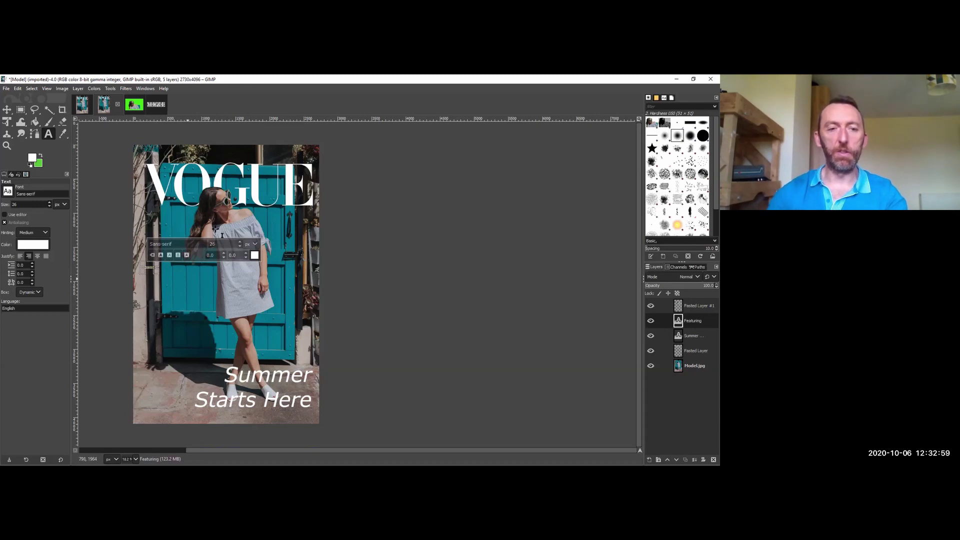
Set 'Featuring' to size 200 and add the line 'Margot Robbie on Life in LAndon' beneath it.
{"action": "double_click", "coordinate": [212, 244]}
{"action": "type", "text": "200"}
{"action": "key", "text": "Return"}
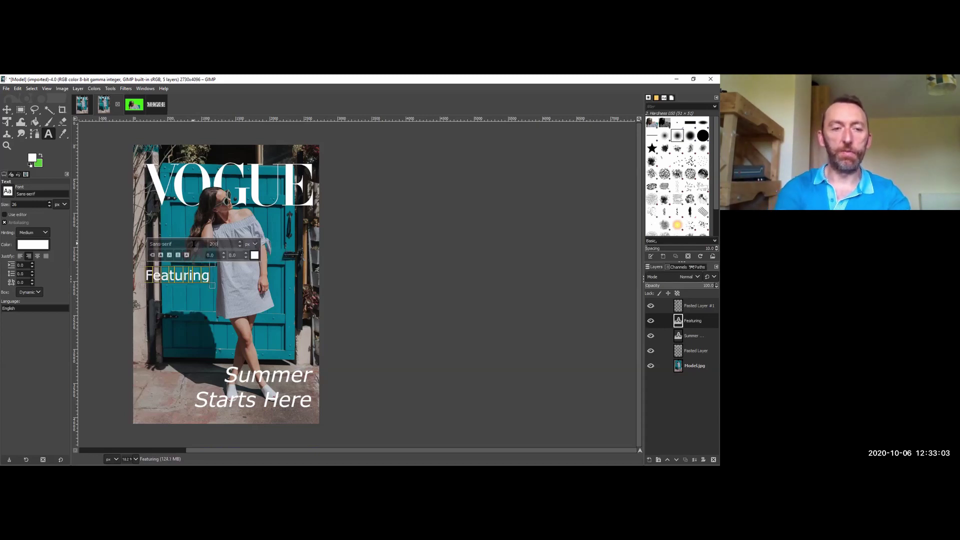
{"action": "left_click", "coordinate": [212, 283]}
{"action": "key", "text": "Return"}
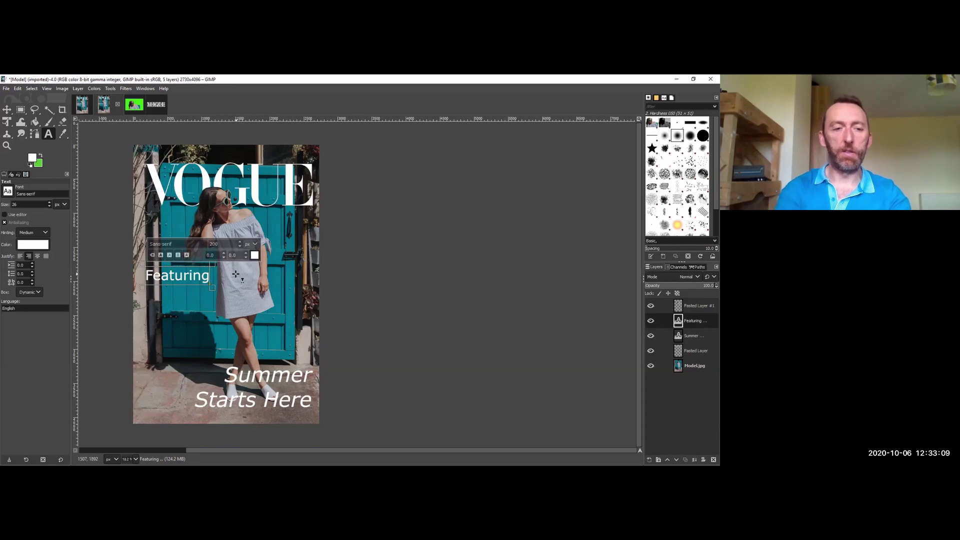
{"action": "type", "text": "Margo"}
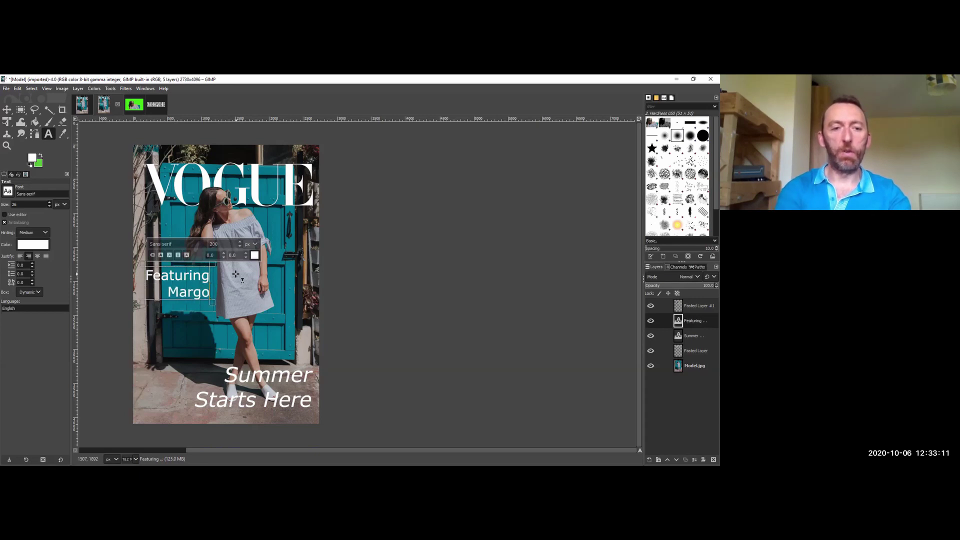
{"action": "type", "text": "t Robbie"}
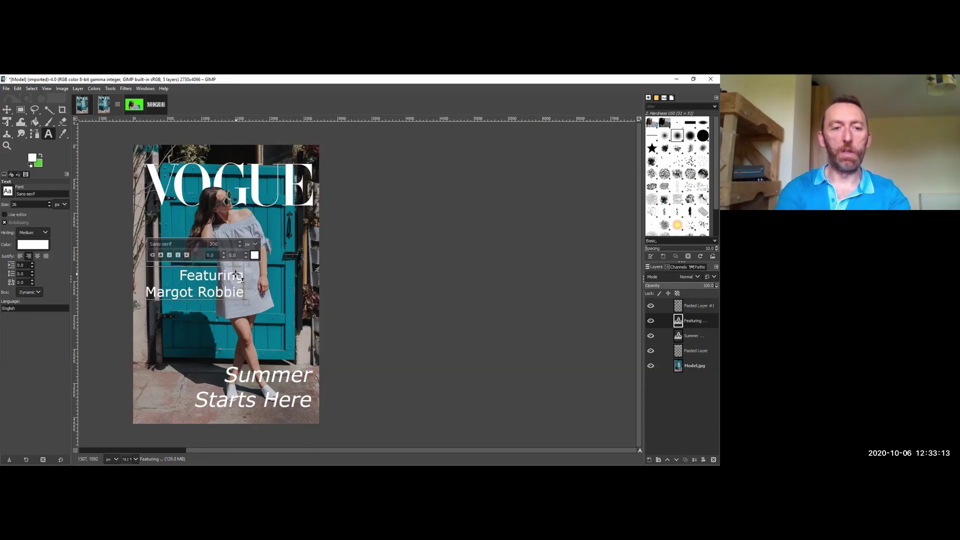
{"action": "type", "text": " on Life in L"}
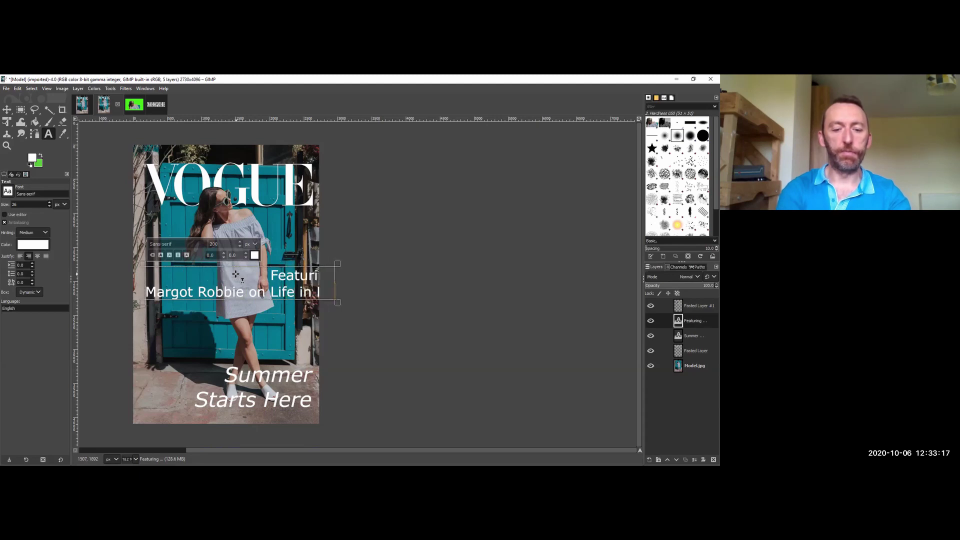
{"action": "type", "text": "A"}
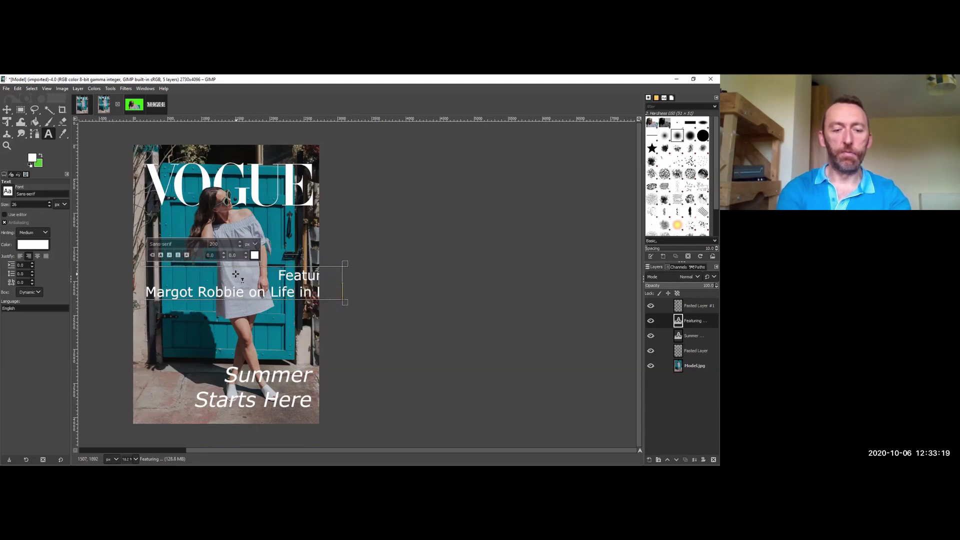
{"action": "type", "text": "ndon"}
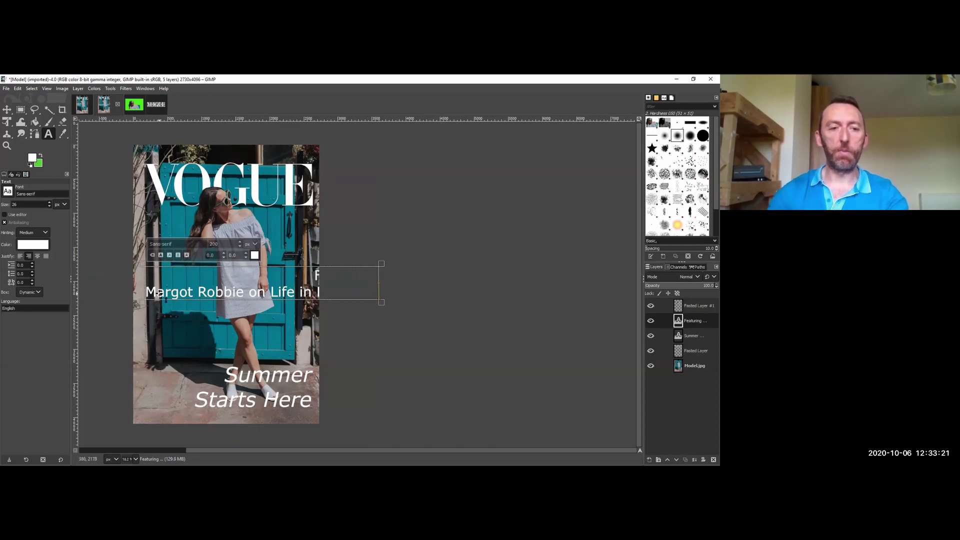
Resize the whole Margot Robbie line to 100 px.
{"action": "left_click_drag", "start_coordinate": [155, 294], "coordinate": [192, 293]}
{"action": "left_click", "coordinate": [152, 293]}
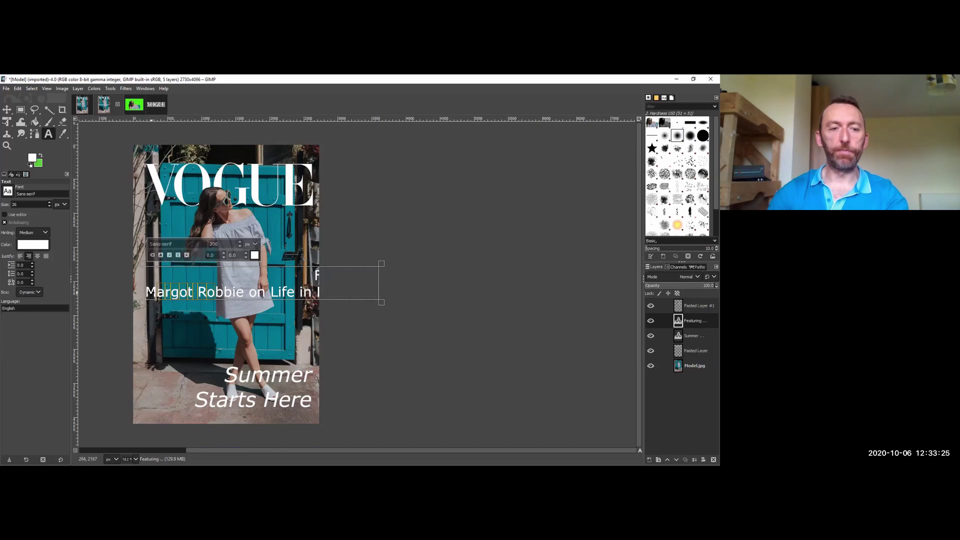
{"action": "left_click", "coordinate": [150, 292]}
{"action": "left_click_drag", "start_coordinate": [149, 292], "coordinate": [409, 294]}
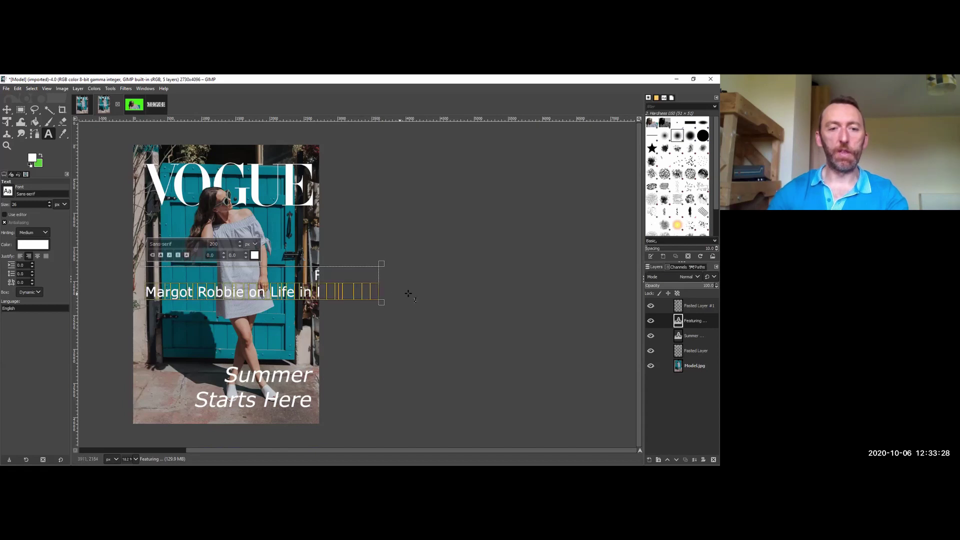
{"action": "double_click", "coordinate": [224, 245]}
{"action": "type", "text": "100"}
{"action": "key", "text": "Return"}
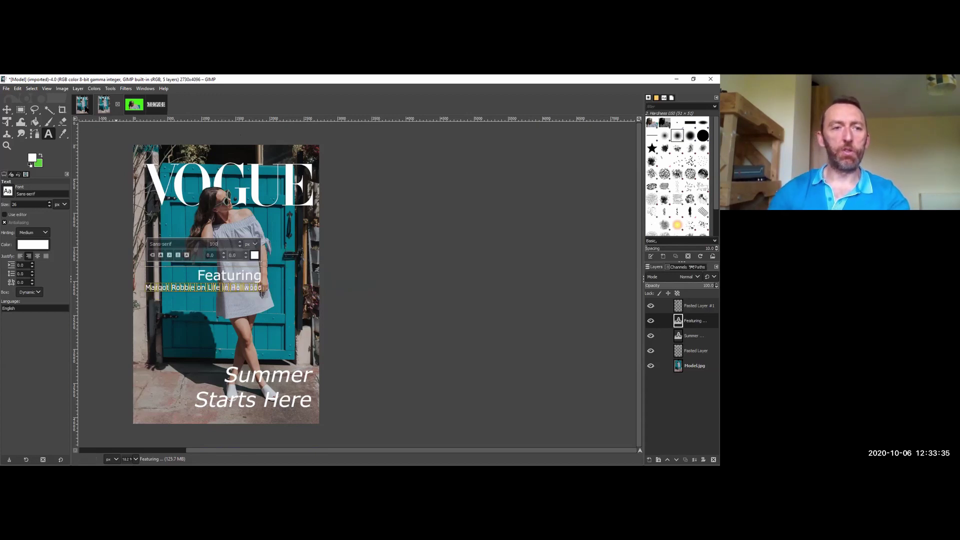
Break the line after 'Robbie', capitalise 'On', and left-align the text block.
{"action": "left_click", "coordinate": [82, 105]}
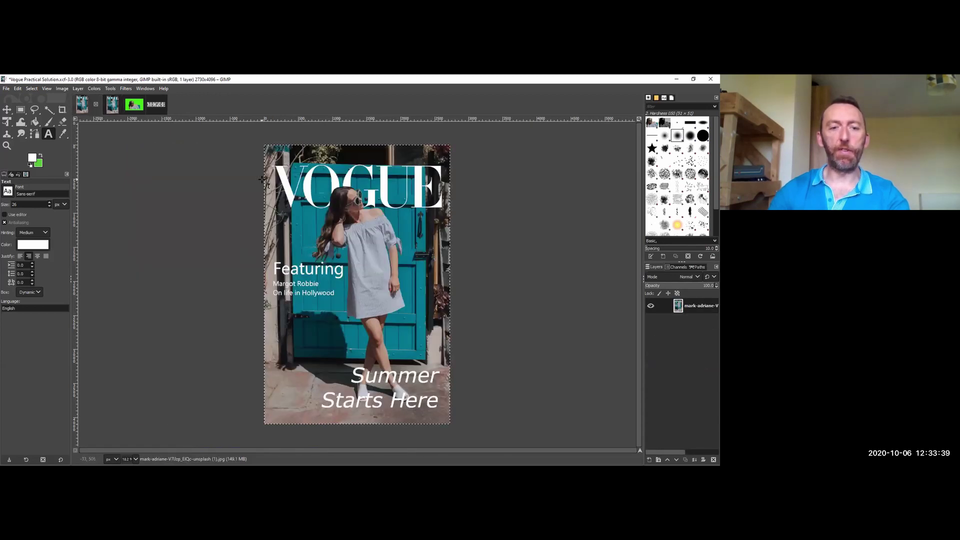
{"action": "left_click", "coordinate": [113, 105]}
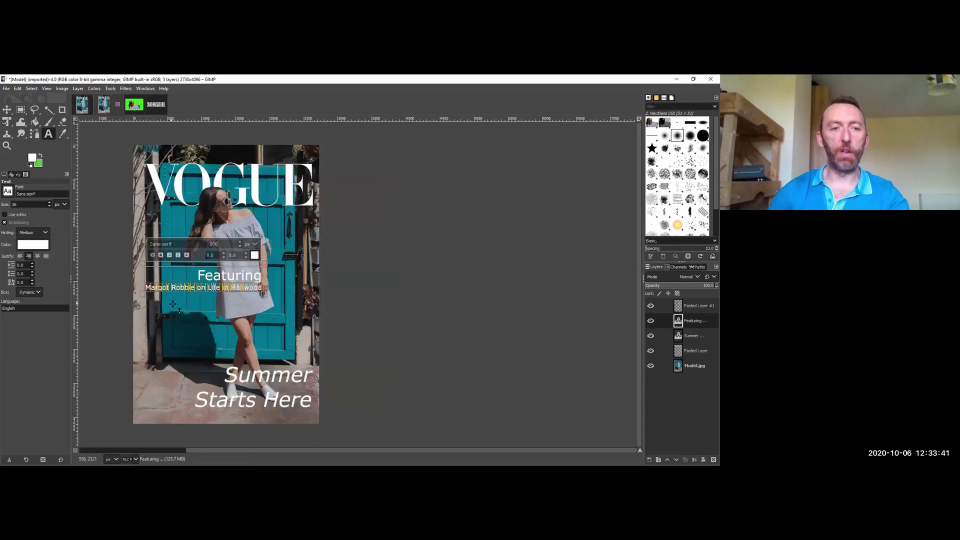
{"action": "left_click", "coordinate": [196, 287]}
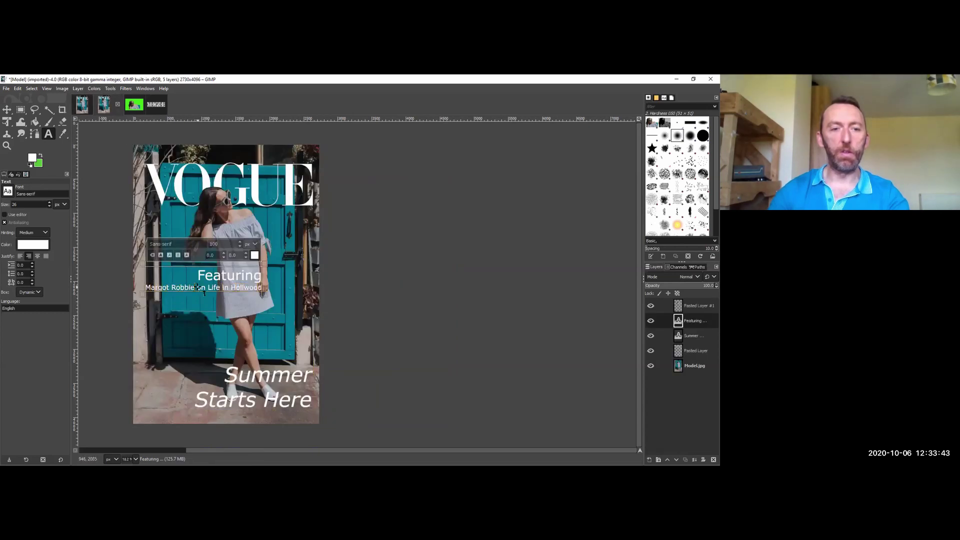
{"action": "key", "text": "Return"}
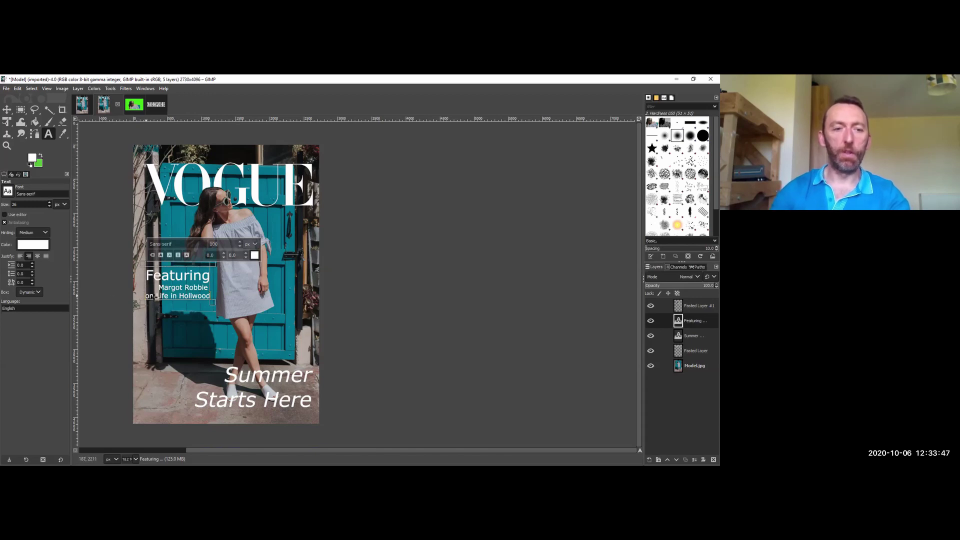
{"action": "key", "text": "Delete"}
{"action": "key", "text": "Delete"}
{"action": "key", "text": "Delete"}
{"action": "type", "text": "On"}
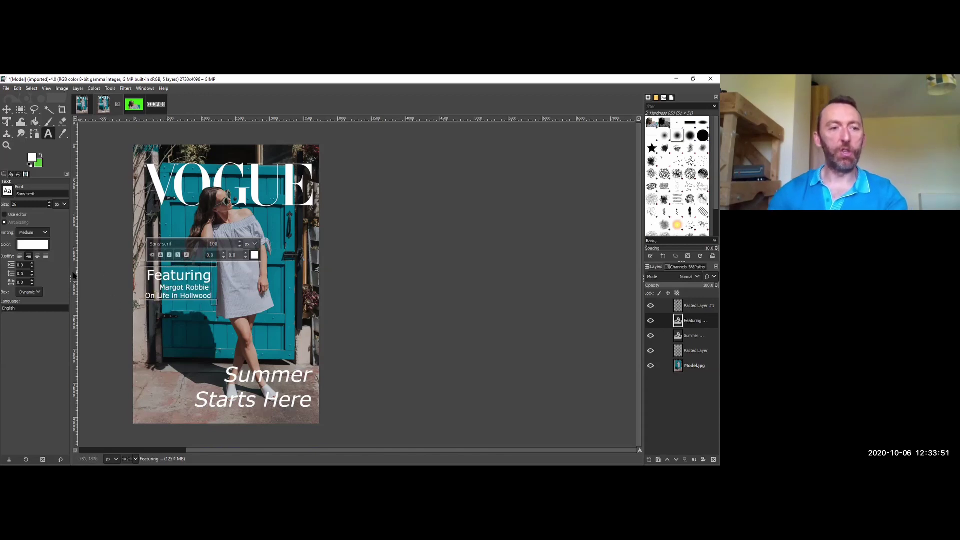
{"action": "left_click", "coordinate": [21, 257]}
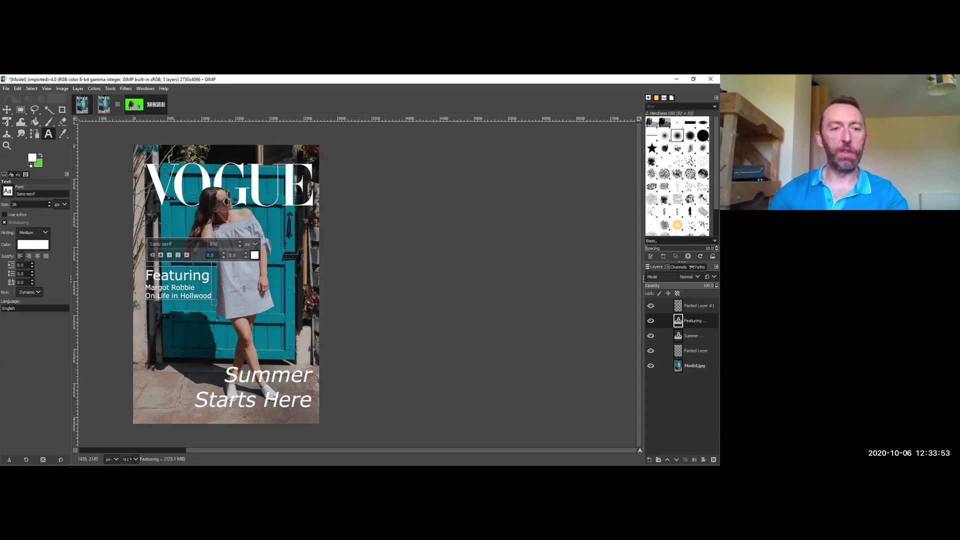
Drag the Featuring text block slightly up and to the left.
{"action": "left_click", "coordinate": [7, 110]}
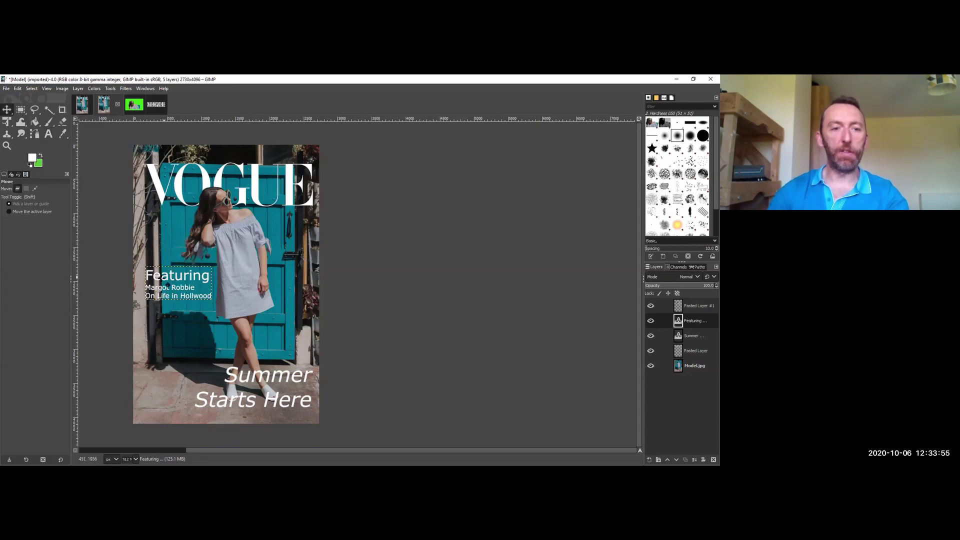
{"action": "left_click_drag", "start_coordinate": [164, 281], "coordinate": [159, 273]}
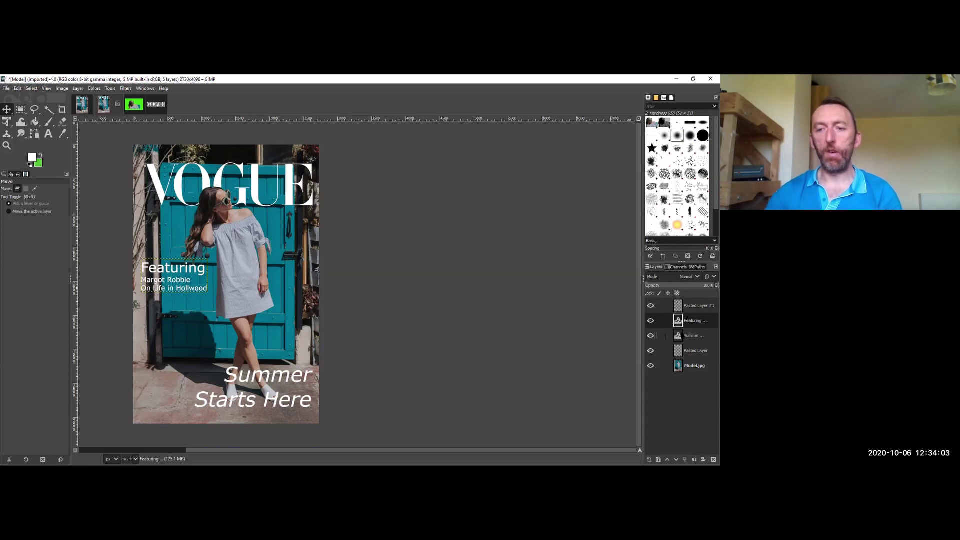
{"action": "left_click", "coordinate": [652, 336]}
{"action": "left_click", "coordinate": [651, 336]}
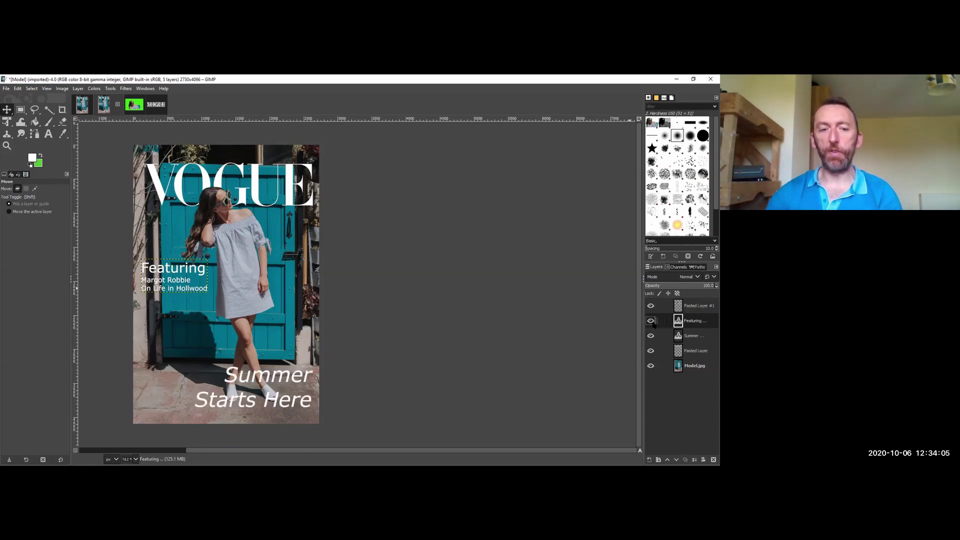
{"action": "left_click", "coordinate": [652, 322]}
{"action": "left_click", "coordinate": [652, 322]}
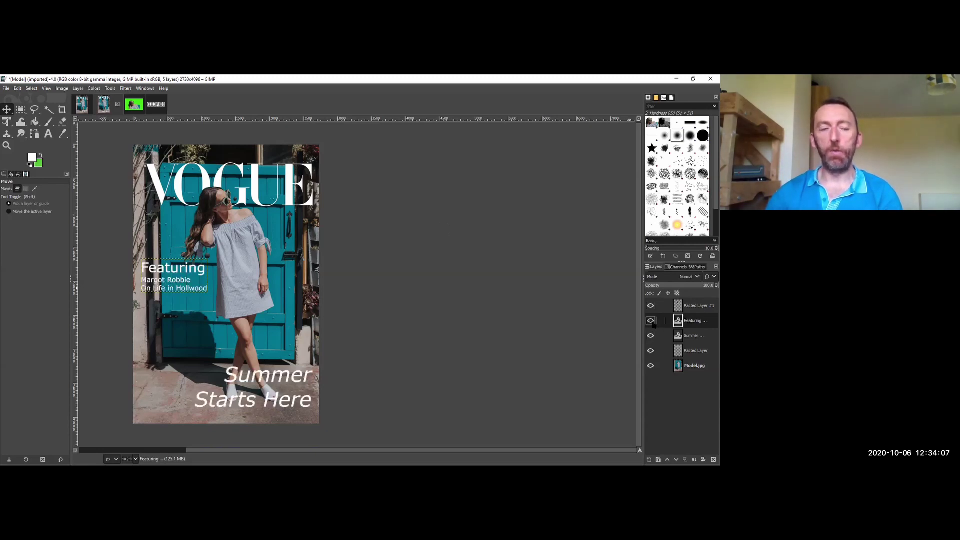
Lower the Featuring text layer's opacity to 81.1.
{"action": "left_click", "coordinate": [49, 134]}
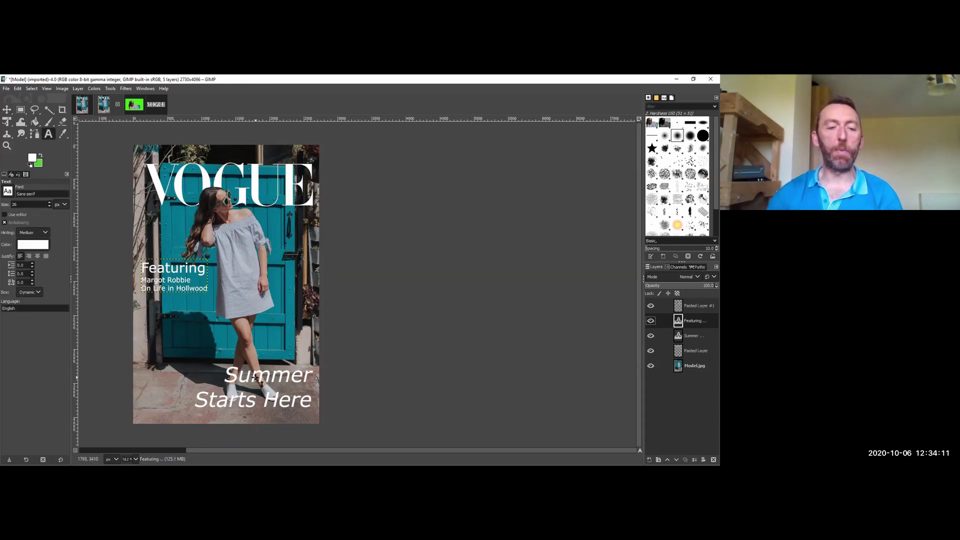
{"action": "left_click", "coordinate": [258, 377]}
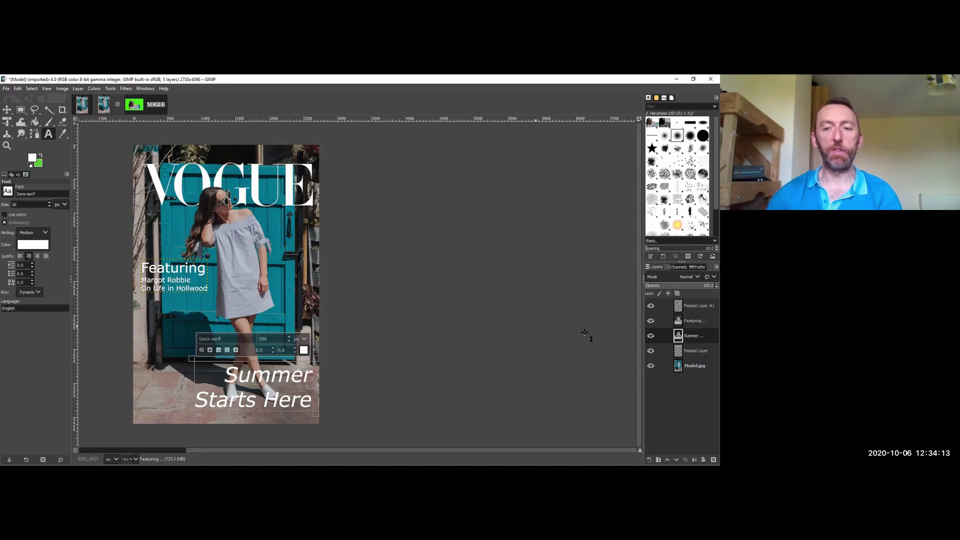
{"action": "left_click", "coordinate": [688, 323]}
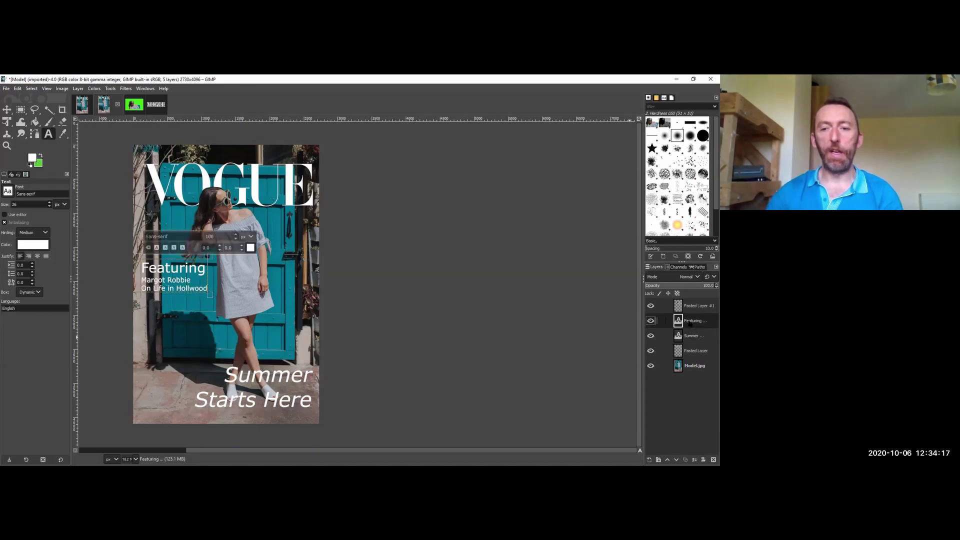
{"action": "left_click_drag", "start_coordinate": [673, 286], "coordinate": [718, 285]}
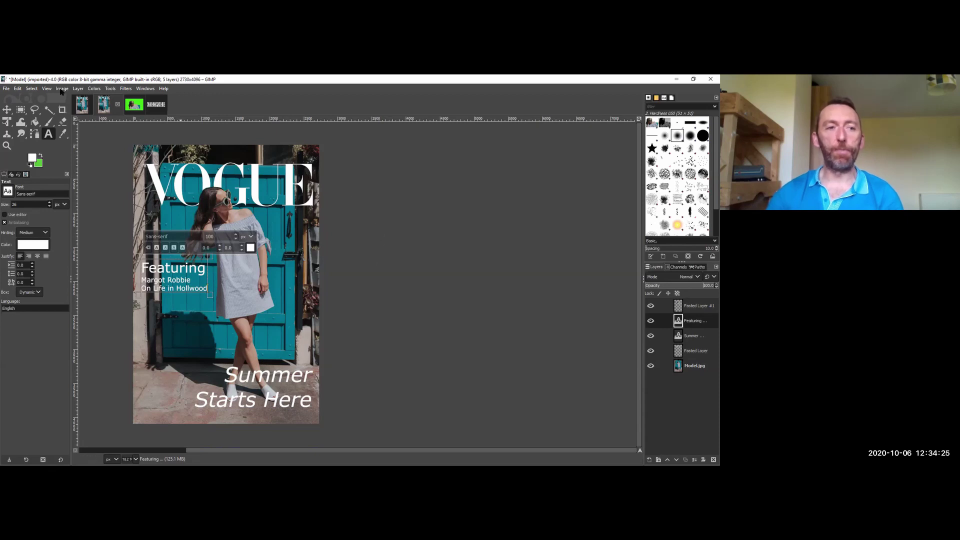
Begin a Save As, cancel it without writing a file, and return to the File menu.
{"action": "left_click", "coordinate": [6, 88]}
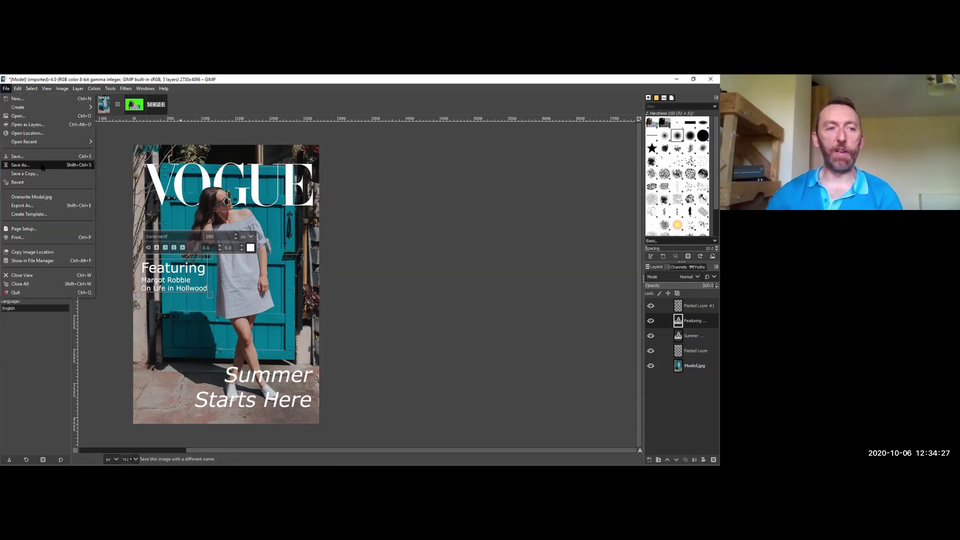
{"action": "left_click", "coordinate": [20, 165]}
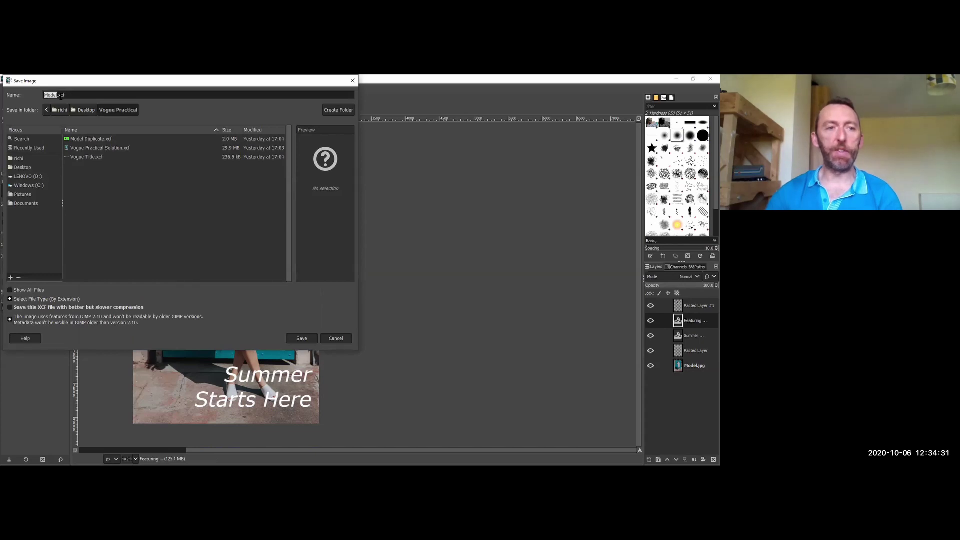
{"action": "left_click", "coordinate": [336, 339]}
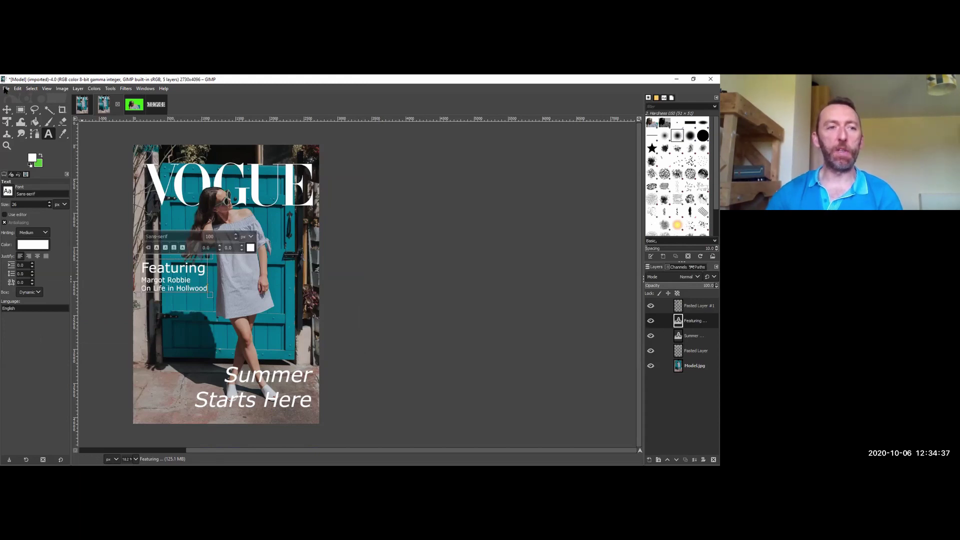
{"action": "left_click", "coordinate": [6, 89]}
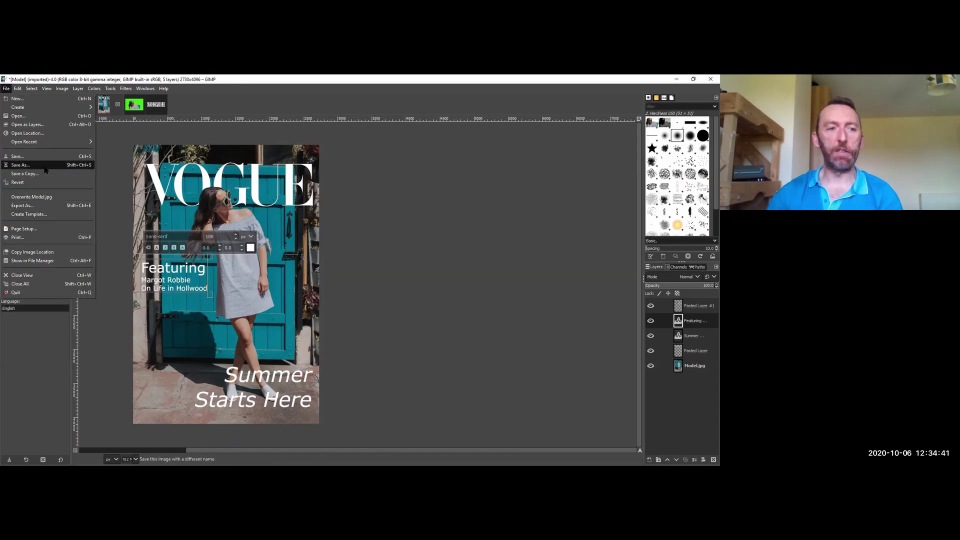
Export the image as Model.jpg into the Desktop folder via Export As.
{"action": "left_click", "coordinate": [25, 205]}
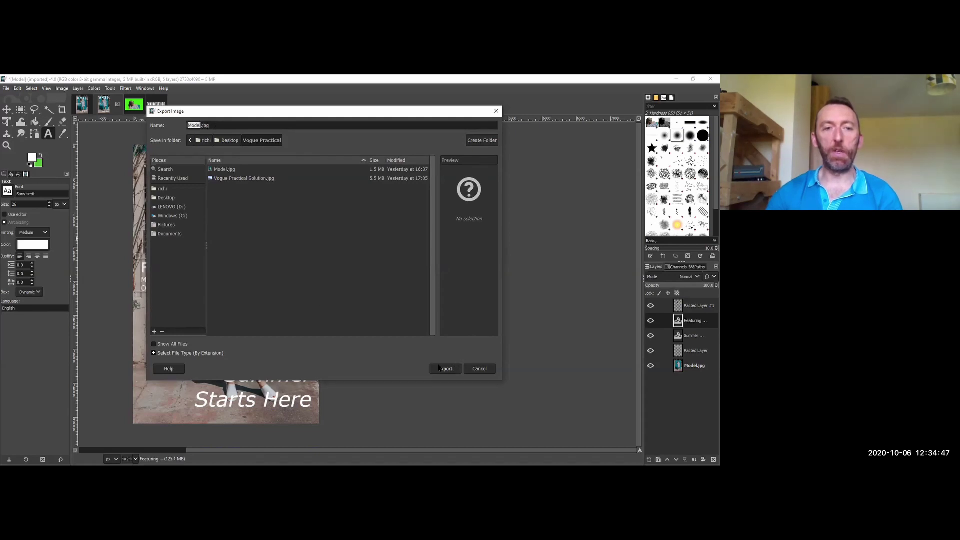
{"action": "left_click", "coordinate": [174, 197]}
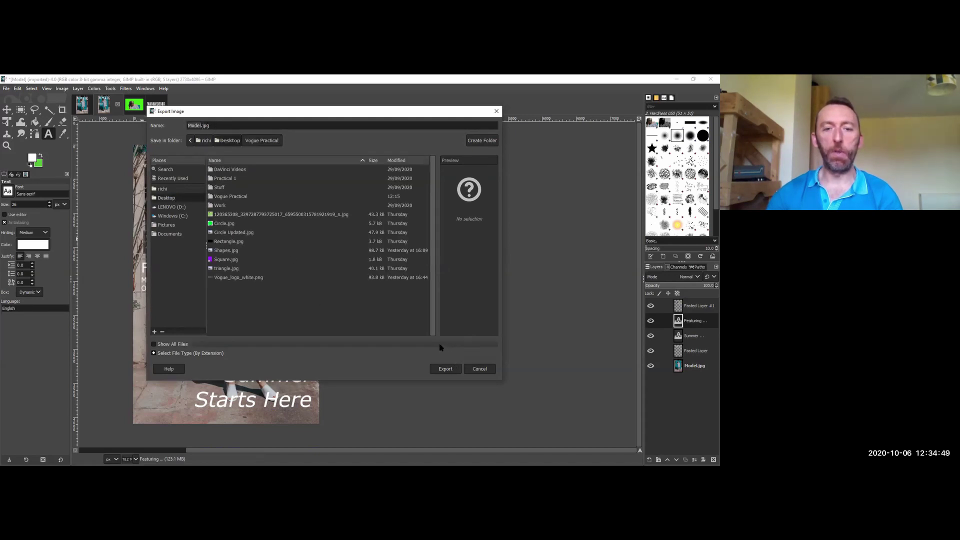
{"action": "left_click", "coordinate": [445, 369]}
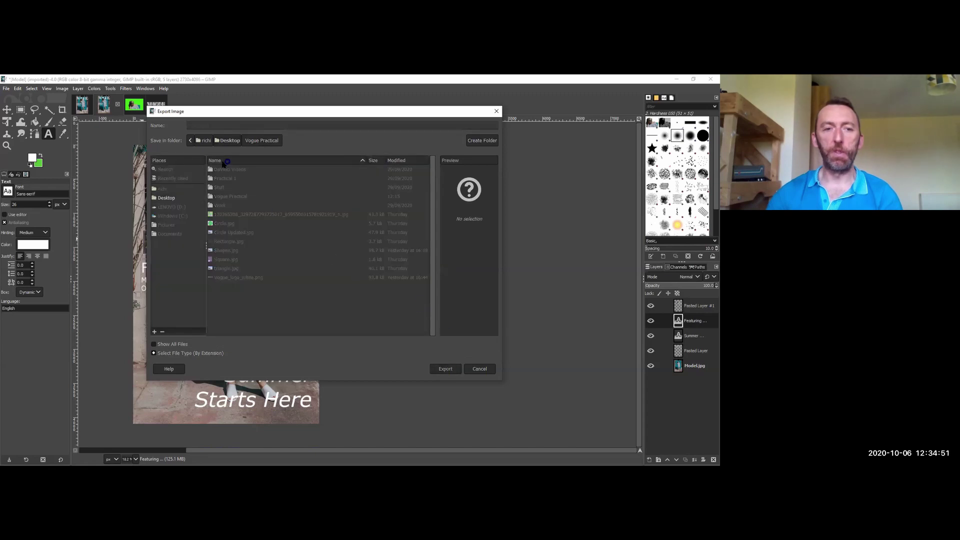